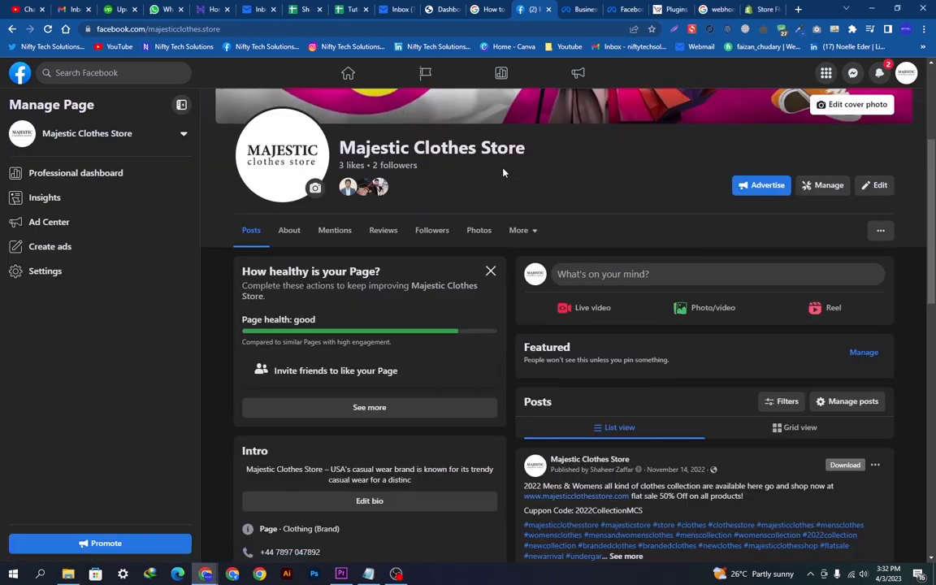
Examine the Majestic Clothes Store Facebook page from the cover image down to its posts and photos
{"action": "scroll", "coordinate": [674, 432], "scroll_direction": "down", "scroll_amount": 14}
{"action": "scroll", "coordinate": [674, 432], "scroll_direction": "up", "scroll_amount": 18}
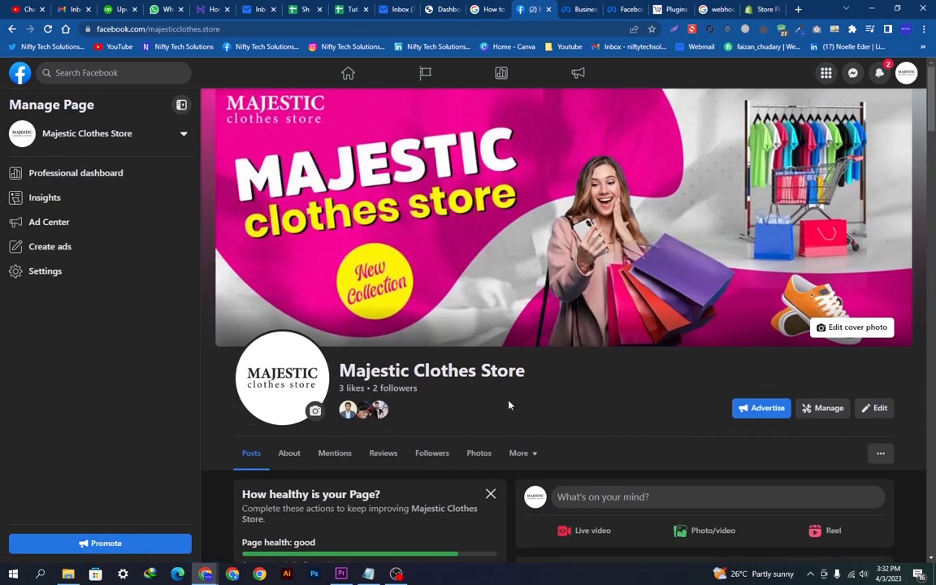
{"action": "scroll", "coordinate": [510, 404], "scroll_direction": "down", "scroll_amount": 8}
{"action": "scroll", "coordinate": [509, 404], "scroll_direction": "up", "scroll_amount": 8}
{"action": "scroll", "coordinate": [487, 408], "scroll_direction": "down", "scroll_amount": 10}
{"action": "scroll", "coordinate": [498, 410], "scroll_direction": "up", "scroll_amount": 10}
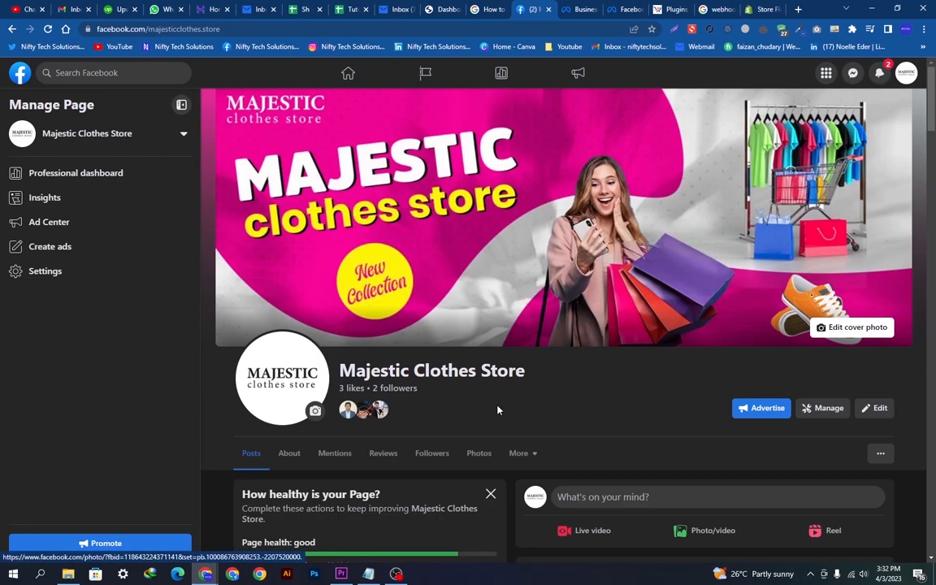
{"action": "scroll", "coordinate": [498, 410], "scroll_direction": "down", "scroll_amount": 8}
{"action": "scroll", "coordinate": [498, 410], "scroll_direction": "up", "scroll_amount": 8}
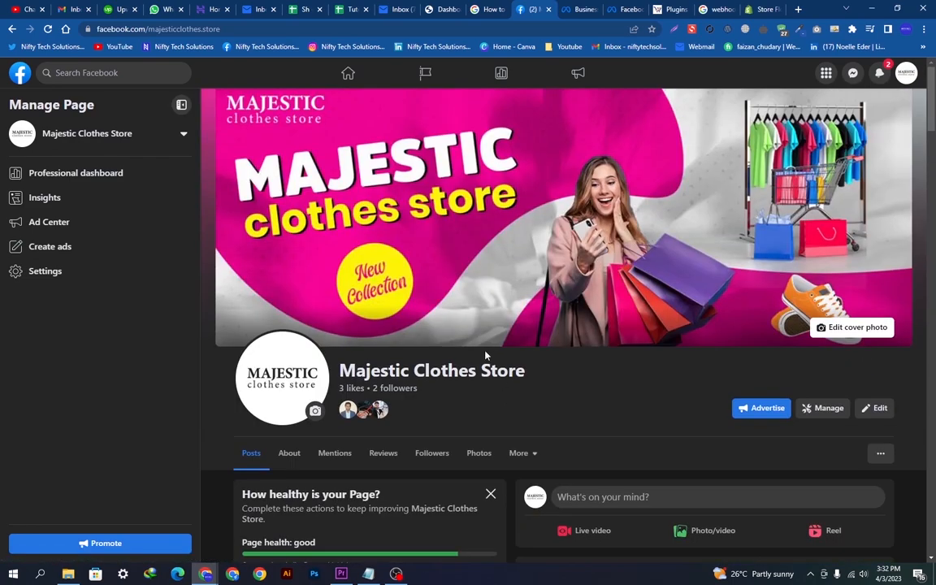
{"action": "scroll", "coordinate": [485, 355], "scroll_direction": "down", "scroll_amount": 12}
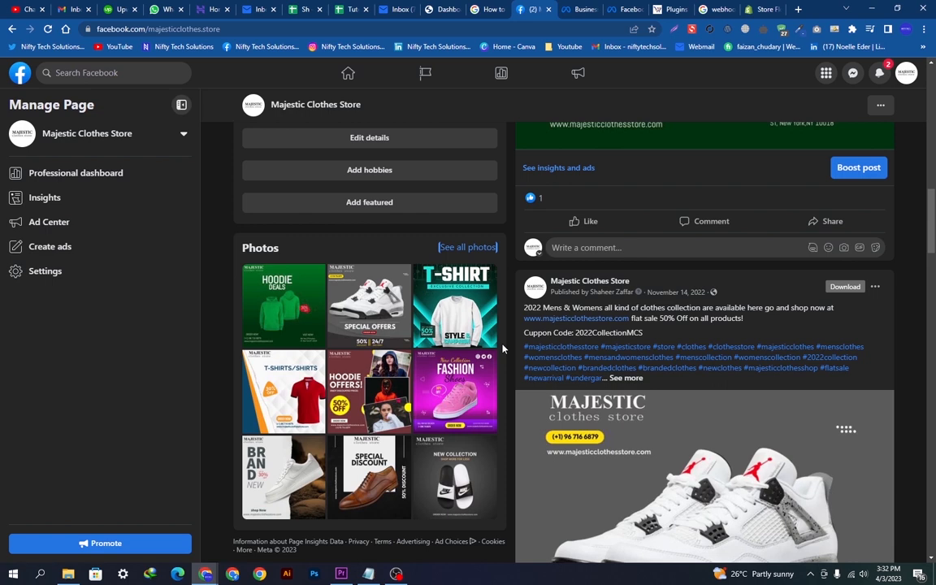
Browse the list of managed Facebook pages and reopen the Majestic Clothes Store page from it
{"action": "left_click", "coordinate": [426, 75]}
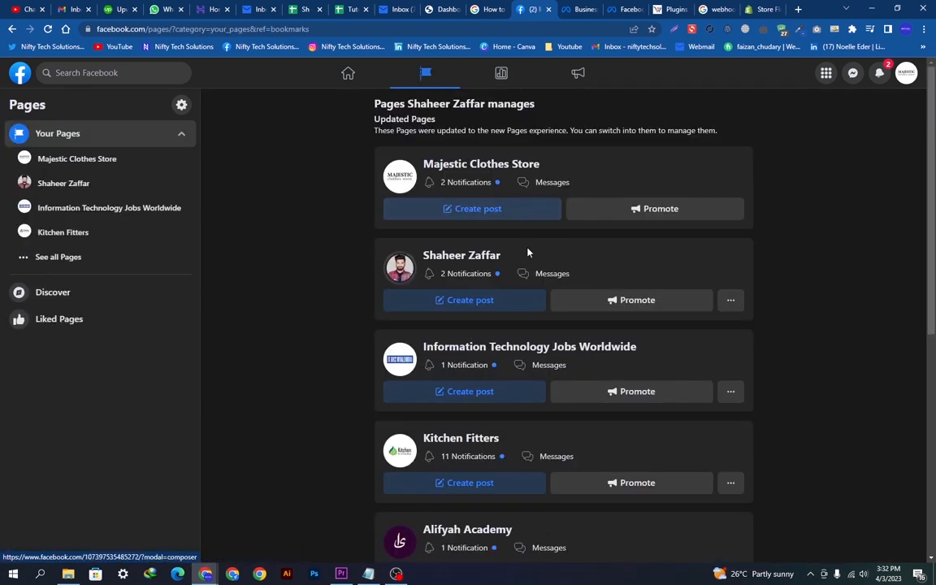
{"action": "scroll", "coordinate": [520, 325], "scroll_direction": "down", "scroll_amount": 5}
{"action": "scroll", "coordinate": [499, 368], "scroll_direction": "up", "scroll_amount": 5}
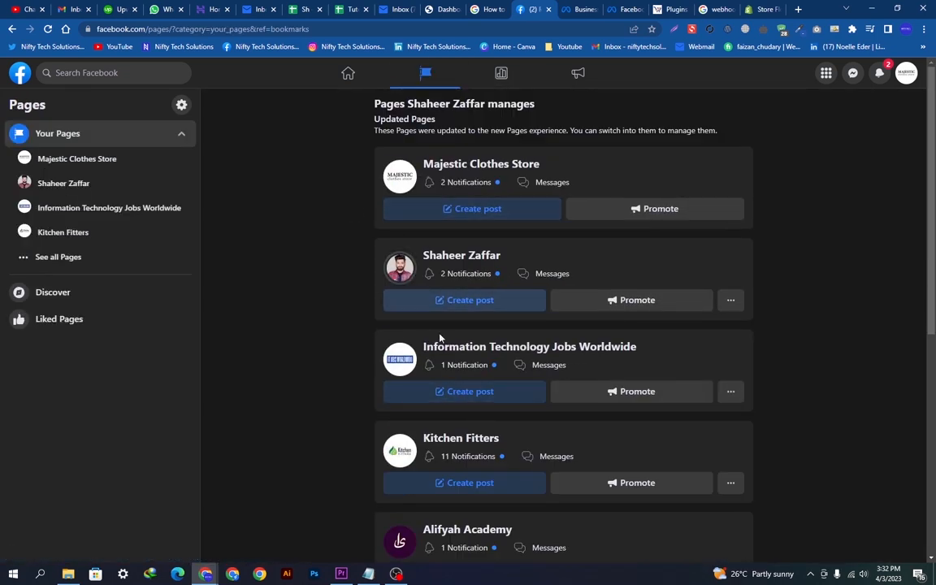
{"action": "left_click", "coordinate": [398, 167]}
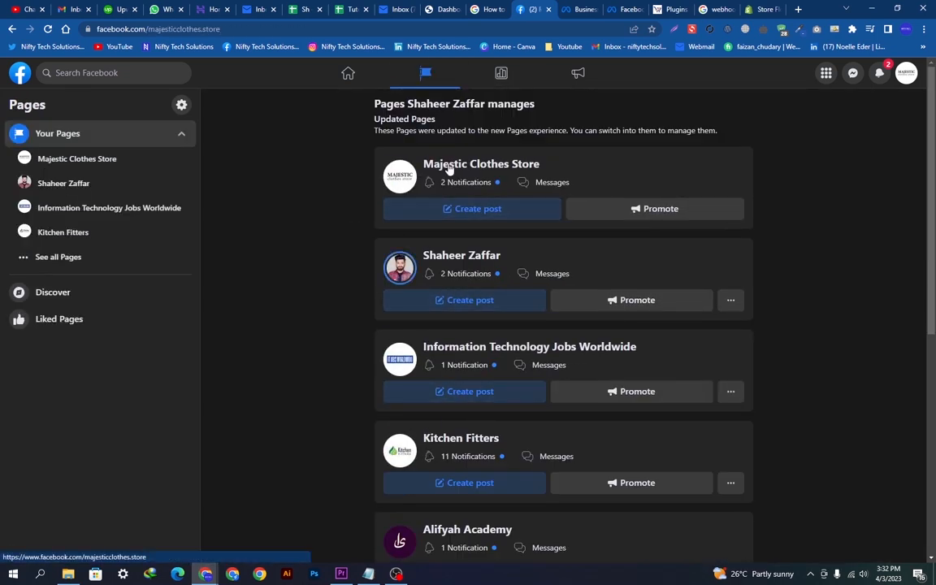
{"action": "scroll", "coordinate": [451, 235], "scroll_direction": "down", "scroll_amount": 10}
{"action": "scroll", "coordinate": [465, 264], "scroll_direction": "up", "scroll_amount": 15}
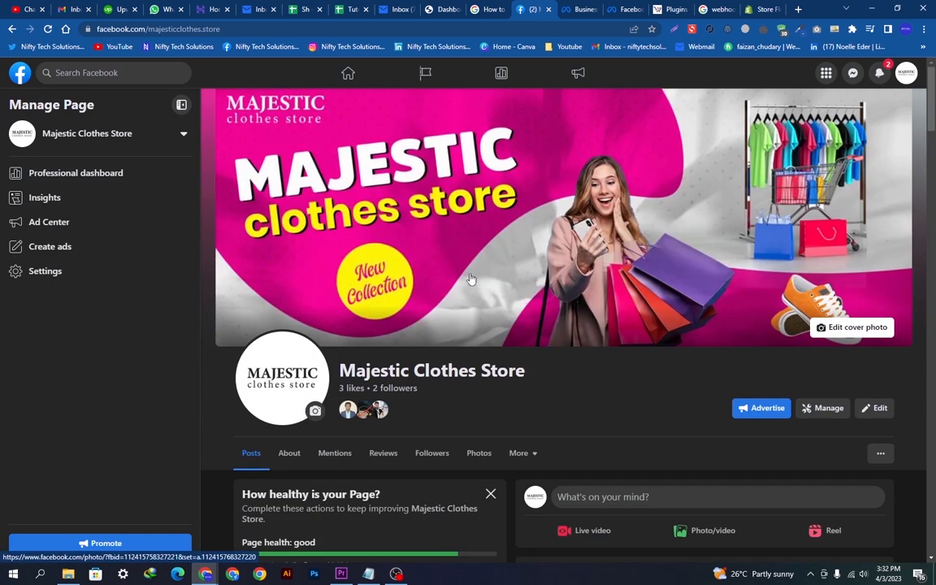
Open business.facebook.com/commerce in a new browser tab and place that tab beside the Facebook page's tab
{"action": "left_click", "coordinate": [574, 7]}
{"action": "left_click", "coordinate": [626, 8]}
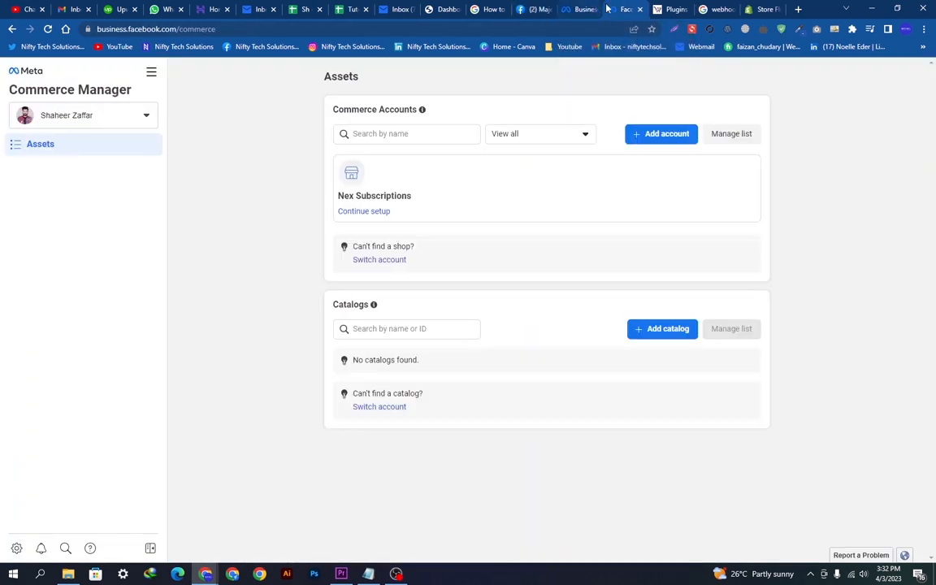
{"action": "left_click", "coordinate": [239, 30]}
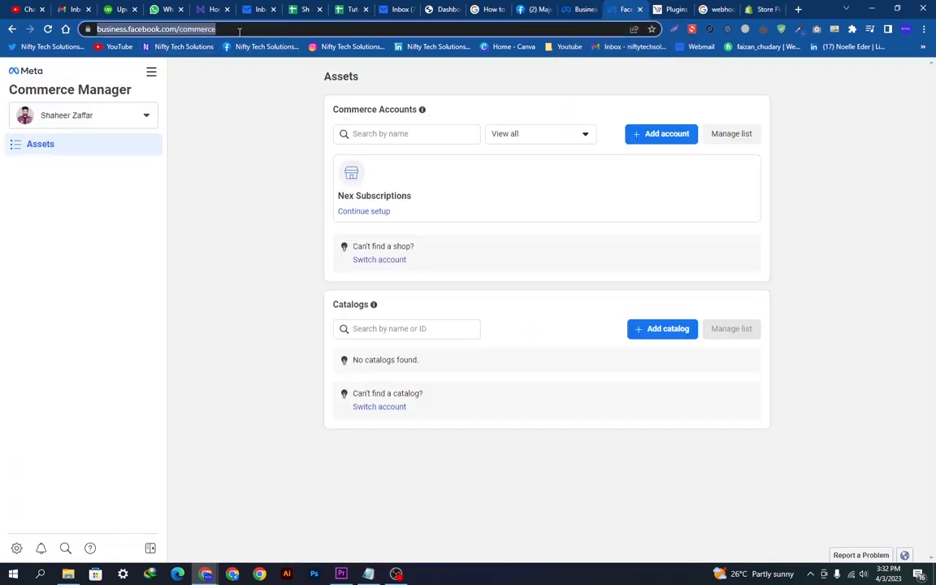
{"action": "key", "text": "ctrl+c"}
{"action": "key", "text": "ctrl+t"}
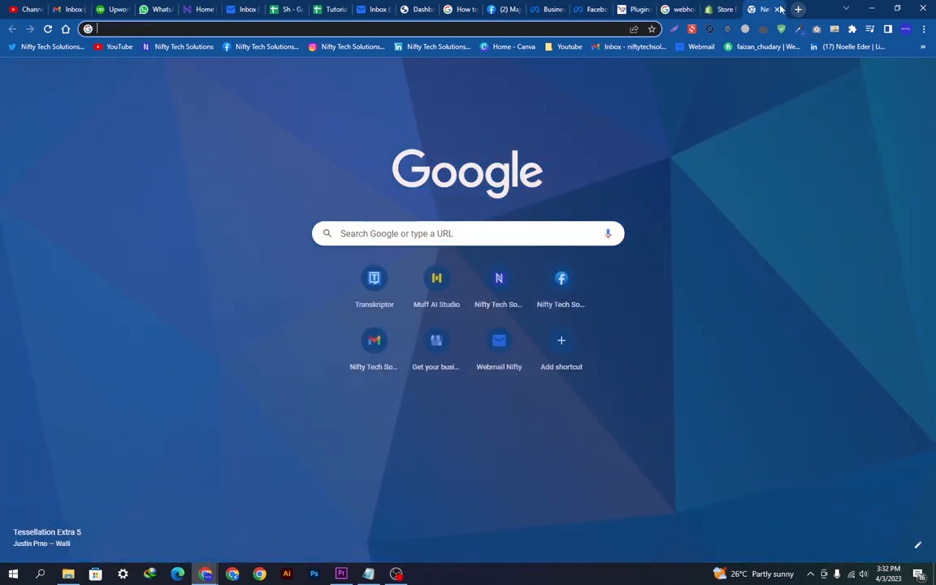
{"action": "key", "text": "ctrl+v"}
{"action": "key", "text": "Return"}
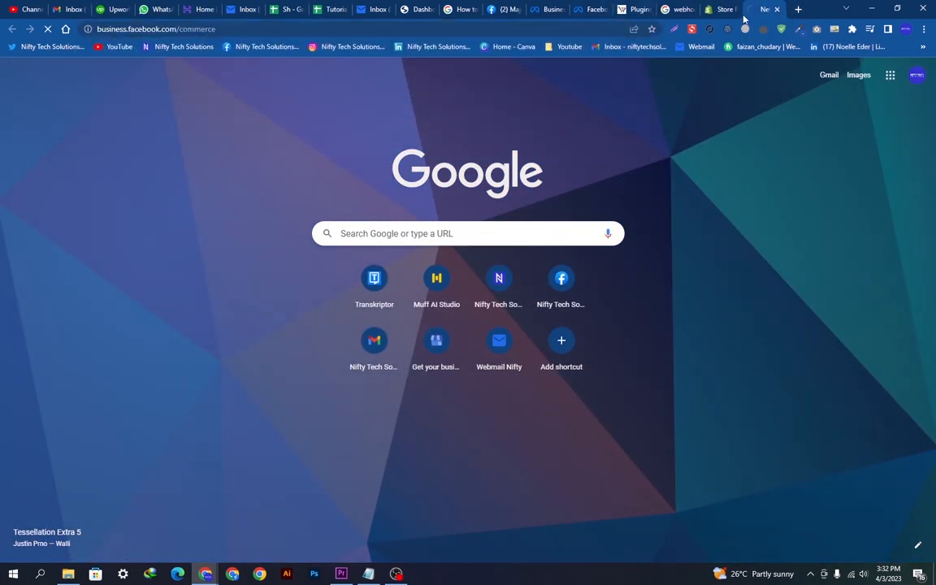
{"action": "left_click_drag", "start_coordinate": [743, 10], "coordinate": [532, 10]}
Look over the Majestic Clothes Store page and start adding a new commerce account in Commerce Manager
{"action": "left_click", "coordinate": [503, 9]}
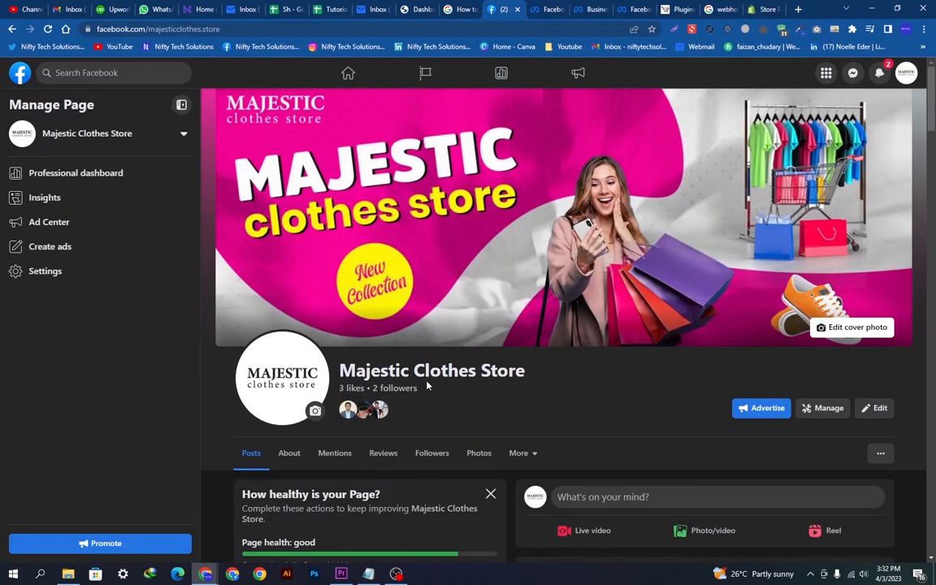
{"action": "scroll", "coordinate": [439, 392], "scroll_direction": "down", "scroll_amount": 6}
{"action": "scroll", "coordinate": [457, 403], "scroll_direction": "up", "scroll_amount": 6}
{"action": "left_click", "coordinate": [538, 9]}
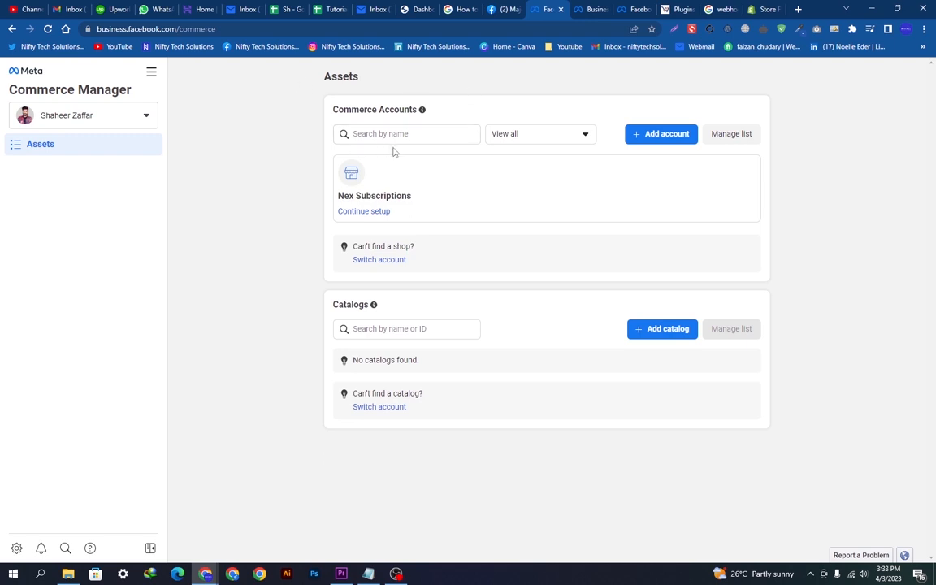
{"action": "left_click", "coordinate": [636, 140]}
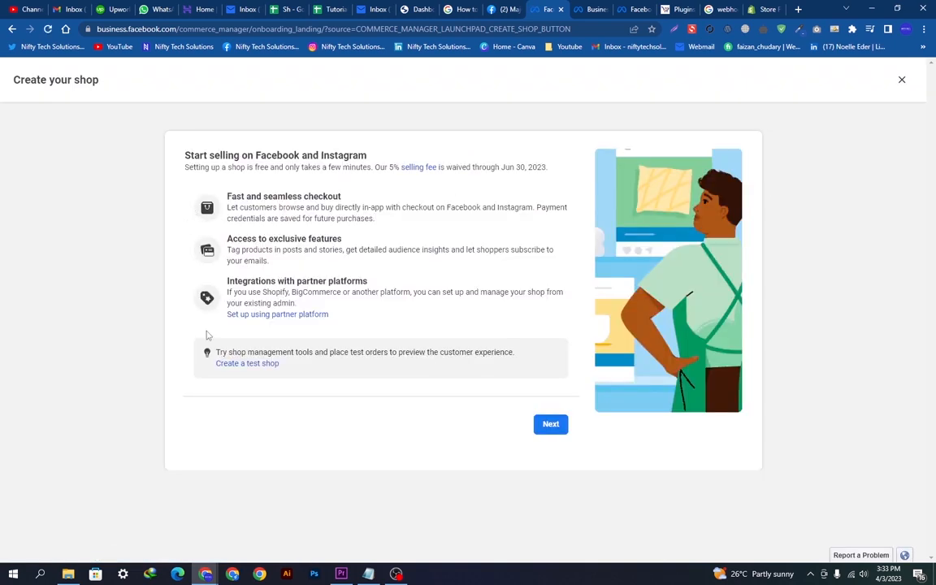
Read the introduction on selling on Facebook and Instagram and continue to the shop overview
{"action": "left_click_drag", "start_coordinate": [185, 155], "coordinate": [390, 163]}
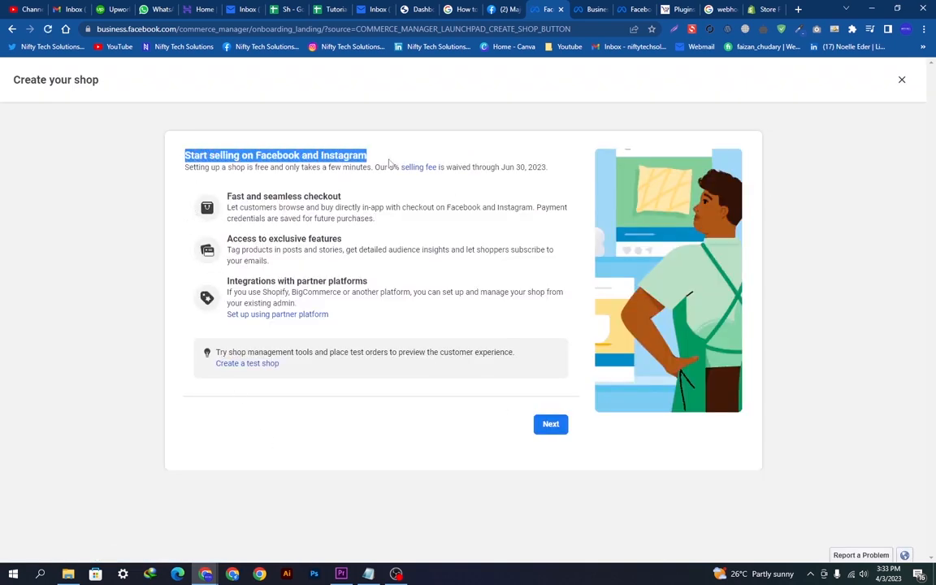
{"action": "left_click", "coordinate": [255, 165]}
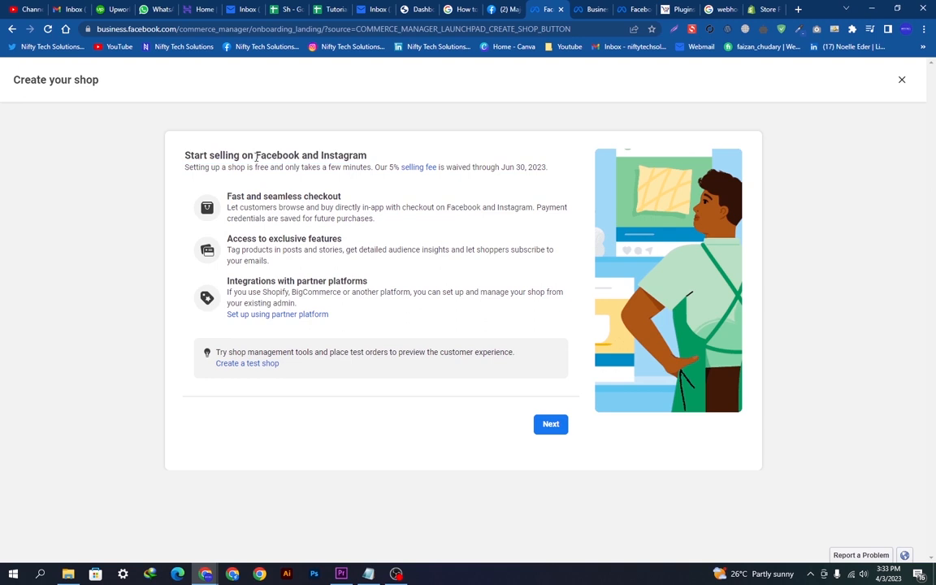
{"action": "double_click", "coordinate": [277, 155]}
{"action": "left_click_drag", "start_coordinate": [367, 155], "coordinate": [324, 156]}
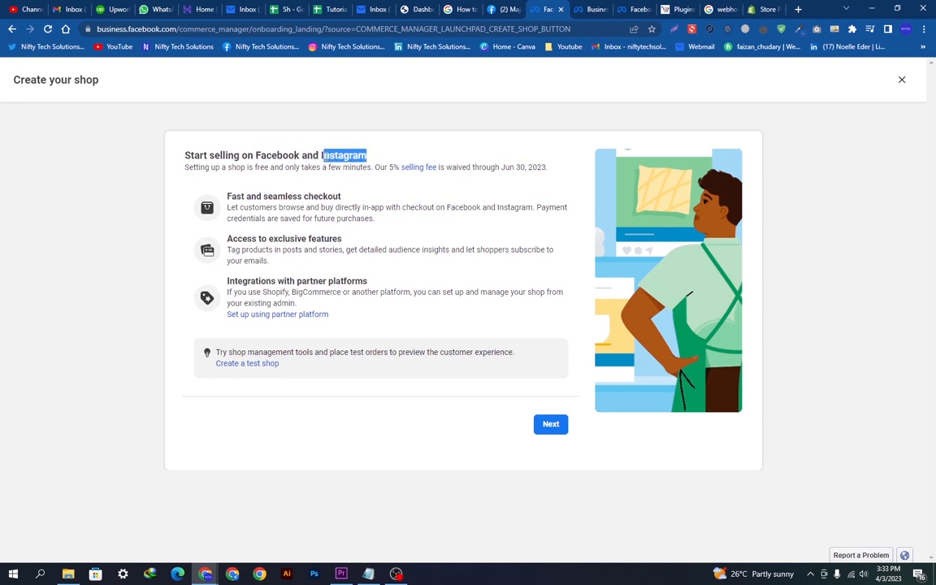
{"action": "left_click", "coordinate": [313, 154]}
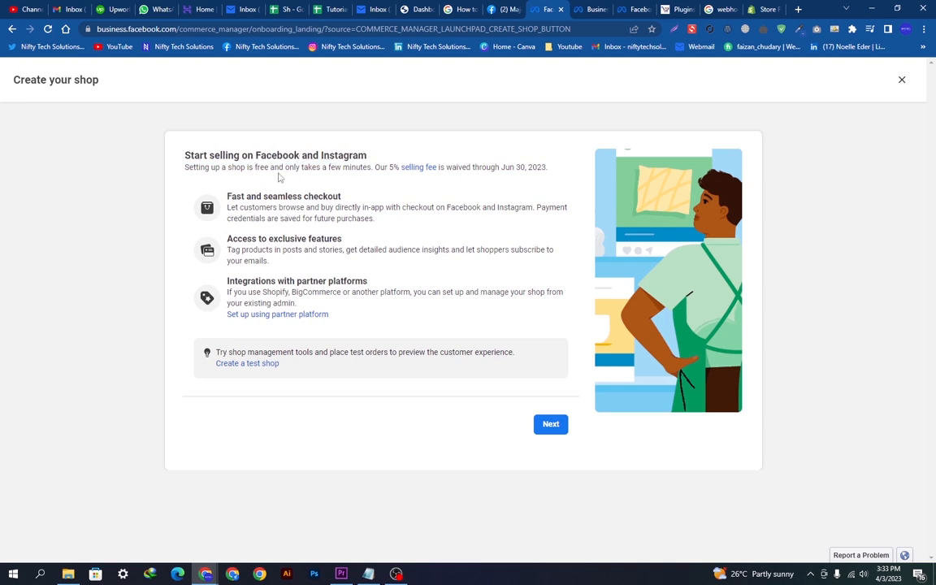
{"action": "left_click", "coordinate": [547, 432]}
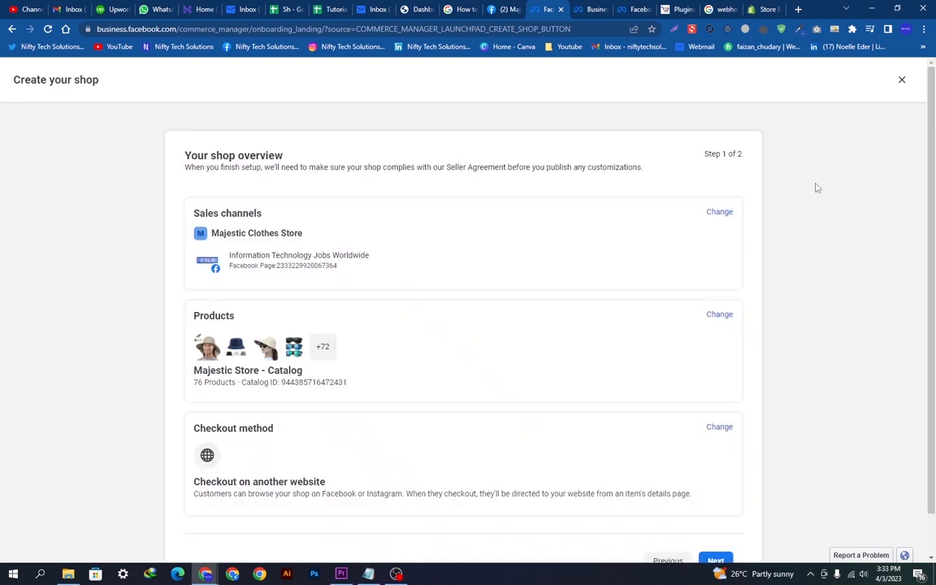
Examine the sales channels and products listed in the shop overview
{"action": "left_click_drag", "start_coordinate": [195, 212], "coordinate": [288, 221]}
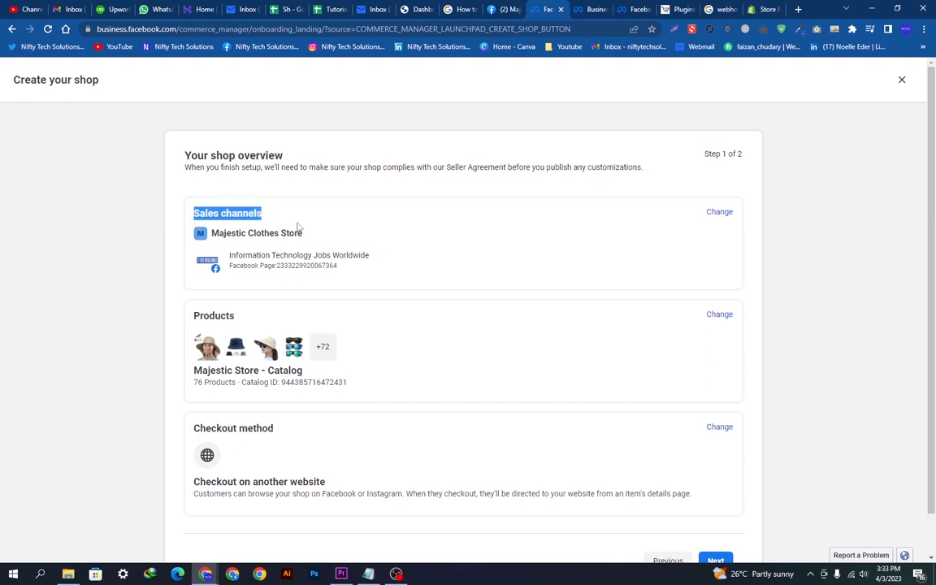
{"action": "left_click", "coordinate": [263, 318]}
{"action": "scroll", "coordinate": [246, 368], "scroll_direction": "down", "scroll_amount": 1}
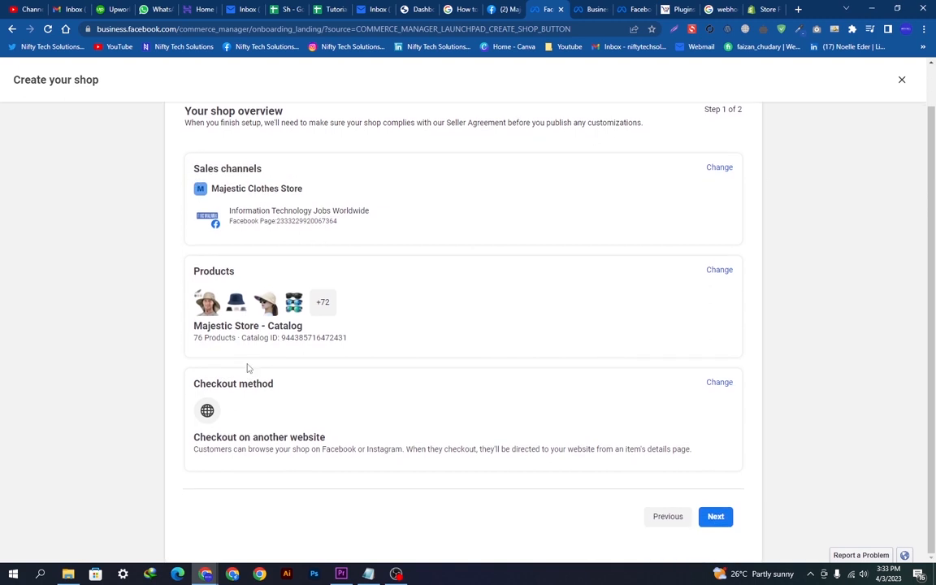
{"action": "scroll", "coordinate": [252, 375], "scroll_direction": "up", "scroll_amount": 1}
{"action": "left_click_drag", "start_coordinate": [304, 233], "coordinate": [210, 238]}
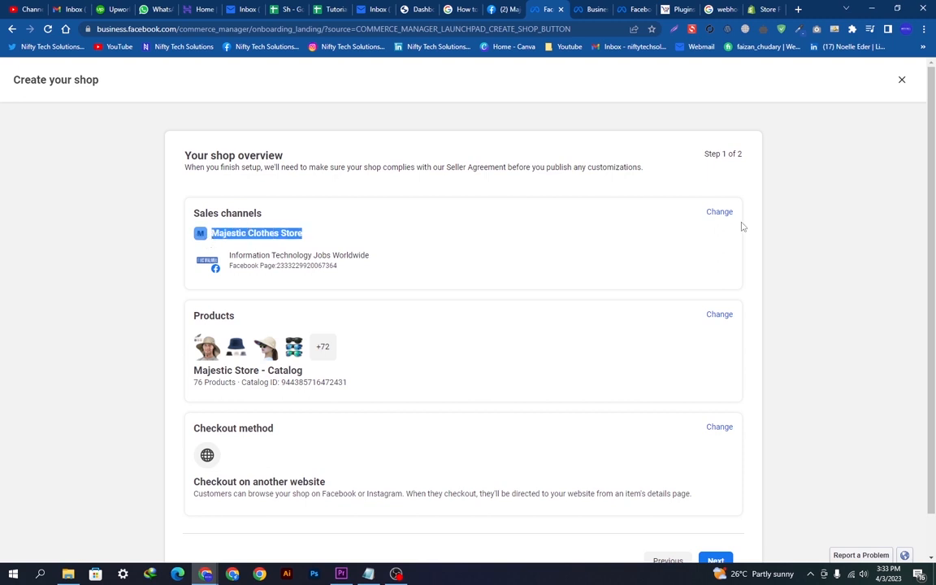
{"action": "scroll", "coordinate": [709, 351], "scroll_direction": "down", "scroll_amount": 1}
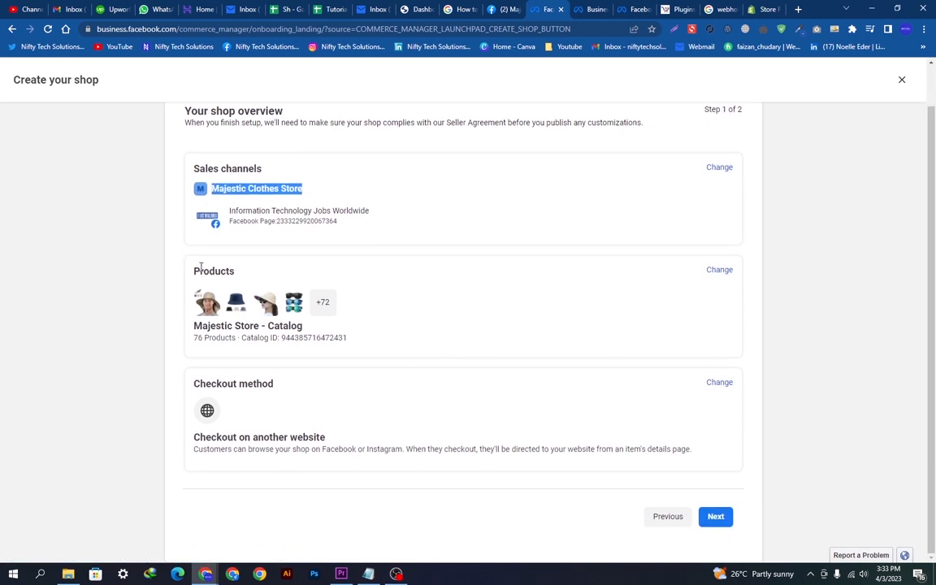
{"action": "mouse_move", "coordinate": [201, 268]}
{"action": "left_mouse_down"}
{"action": "mouse_move", "coordinate": [339, 302]}
{"action": "mouse_move", "coordinate": [225, 290]}
{"action": "mouse_move", "coordinate": [200, 271]}
{"action": "left_mouse_up"}
{"action": "left_click", "coordinate": [467, 290]}
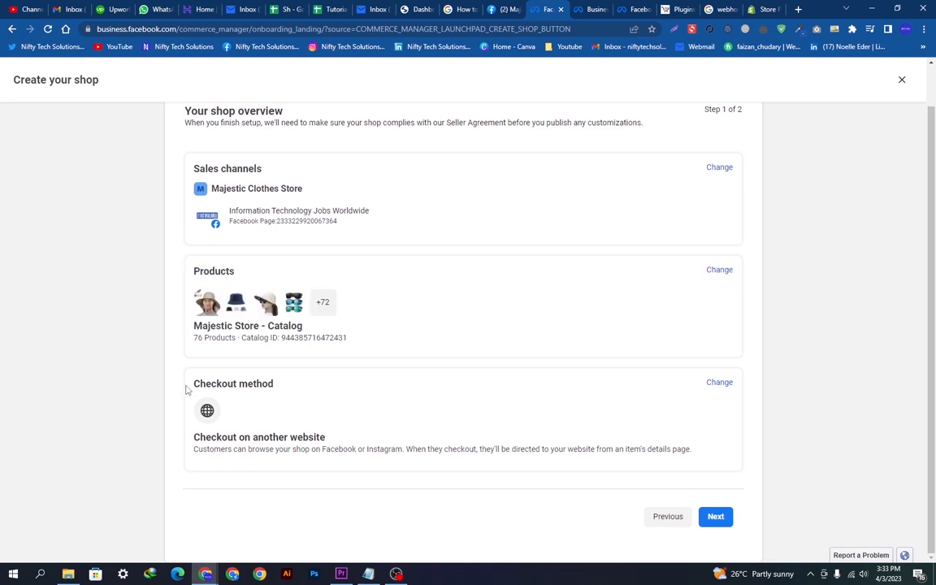
Review the checkout method description and accept the shop overview to reach the shipping and business email form
{"action": "left_click_drag", "start_coordinate": [185, 391], "coordinate": [340, 441]}
{"action": "left_click", "coordinate": [340, 441]}
{"action": "left_click_drag", "start_coordinate": [689, 445], "coordinate": [200, 438]}
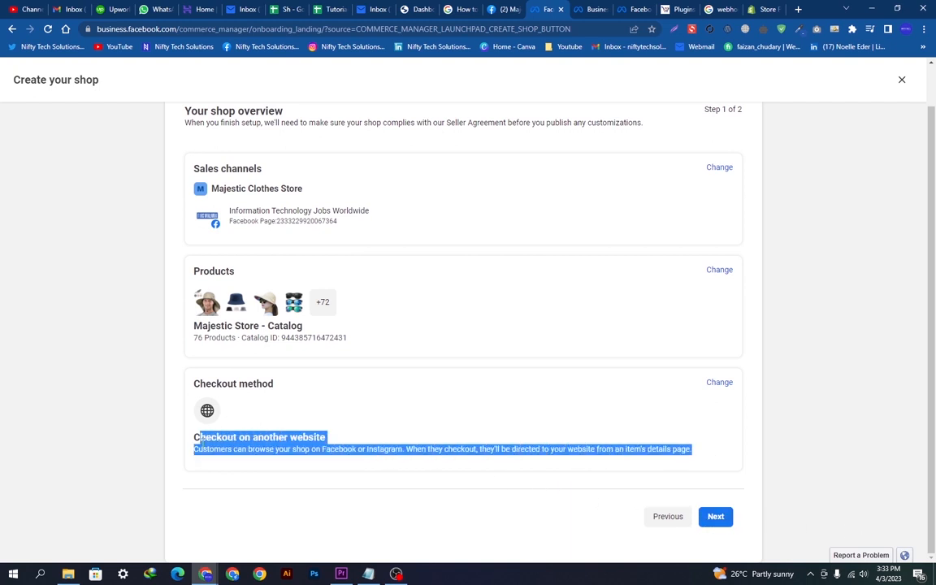
{"action": "left_click", "coordinate": [680, 430]}
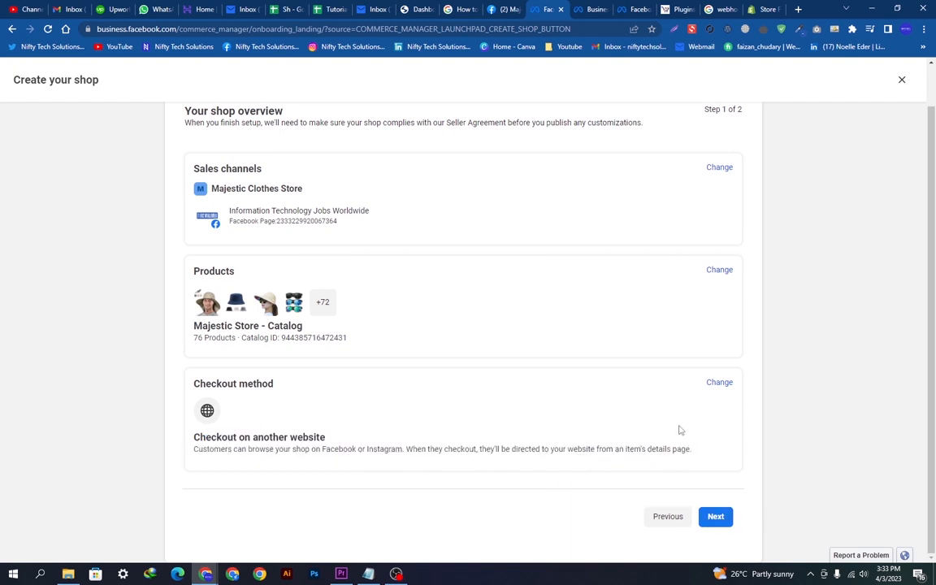
{"action": "left_click", "coordinate": [725, 521]}
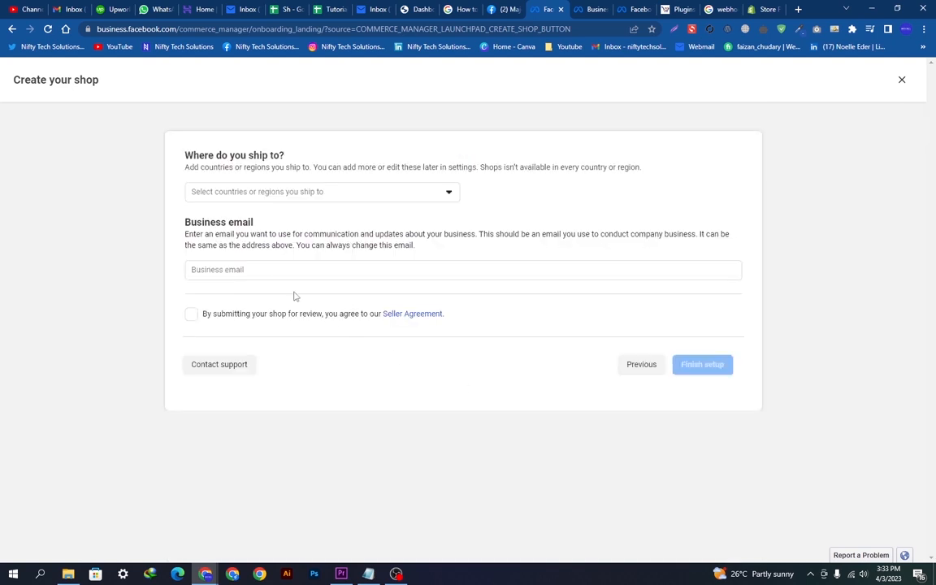
Select United Kingdom, United Arab Emirates and United States of America as the countries the shop ships to
{"action": "left_click", "coordinate": [295, 192]}
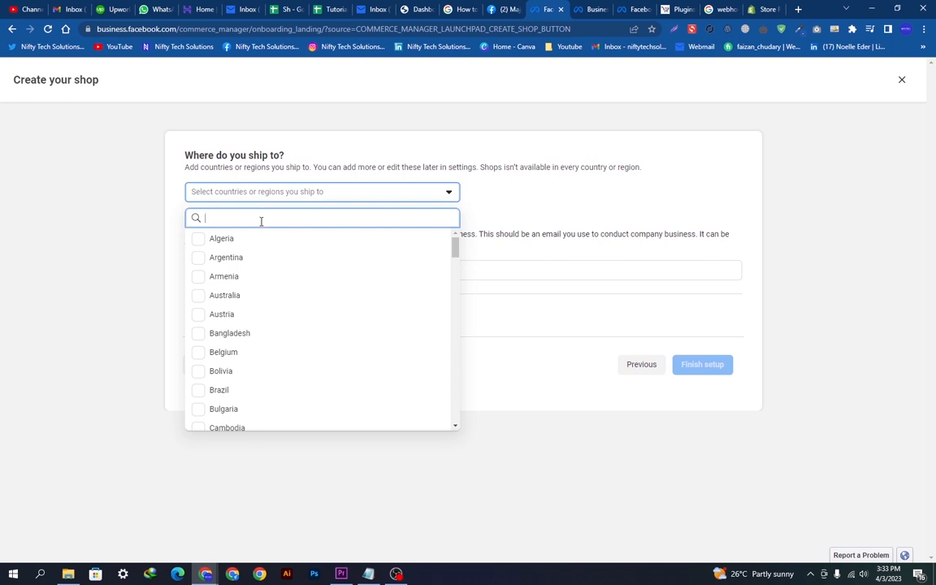
{"action": "type", "text": "unite"}
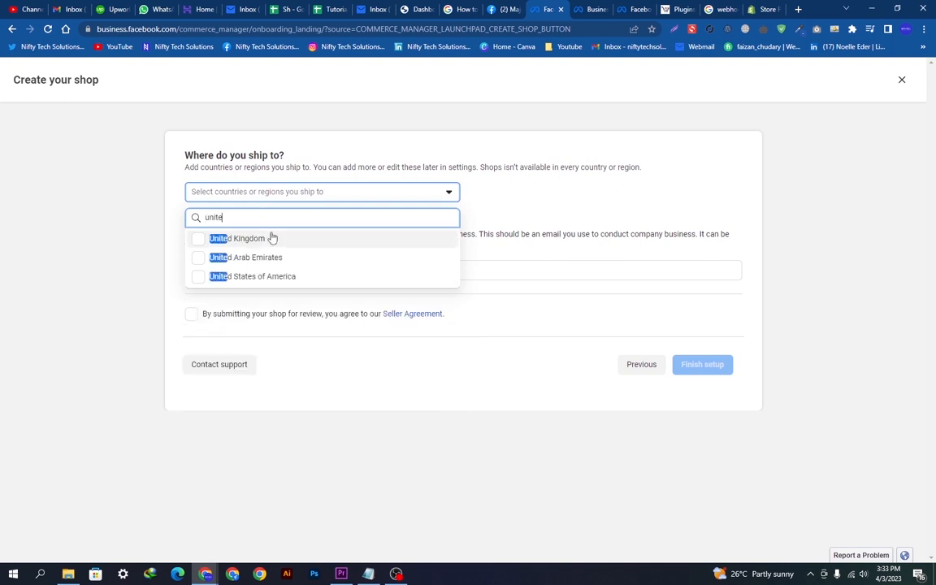
{"action": "left_click", "coordinate": [271, 238]}
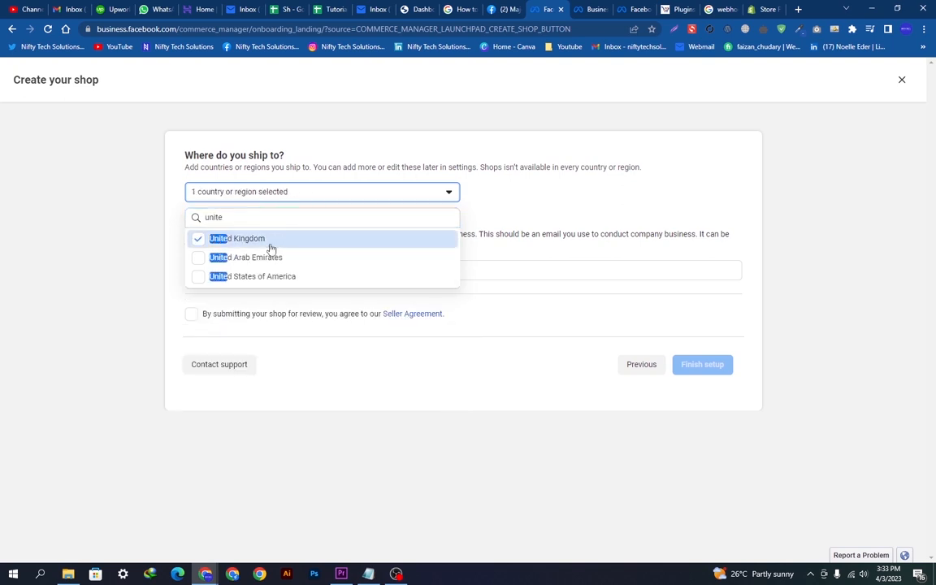
{"action": "left_click", "coordinate": [271, 260]}
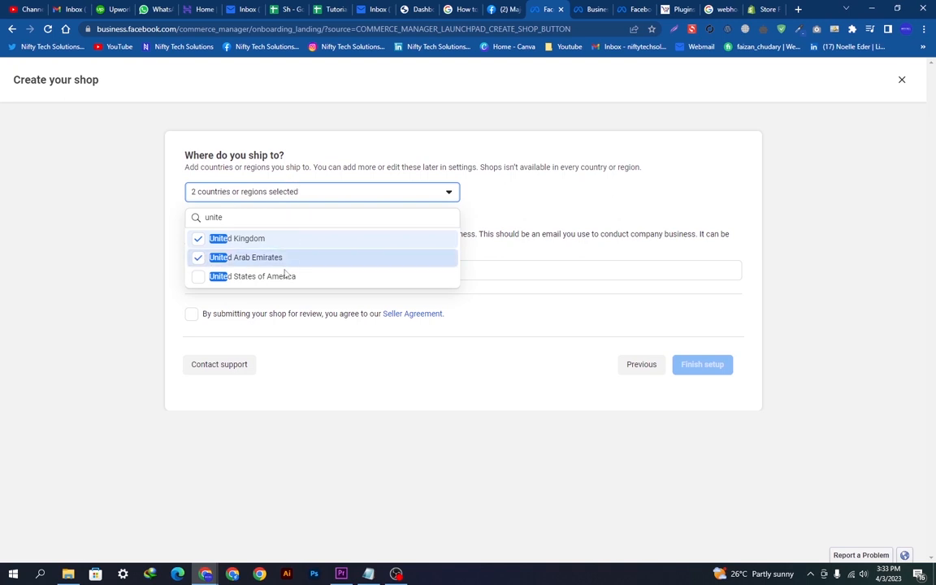
{"action": "left_click", "coordinate": [272, 278]}
{"action": "left_click", "coordinate": [576, 200]}
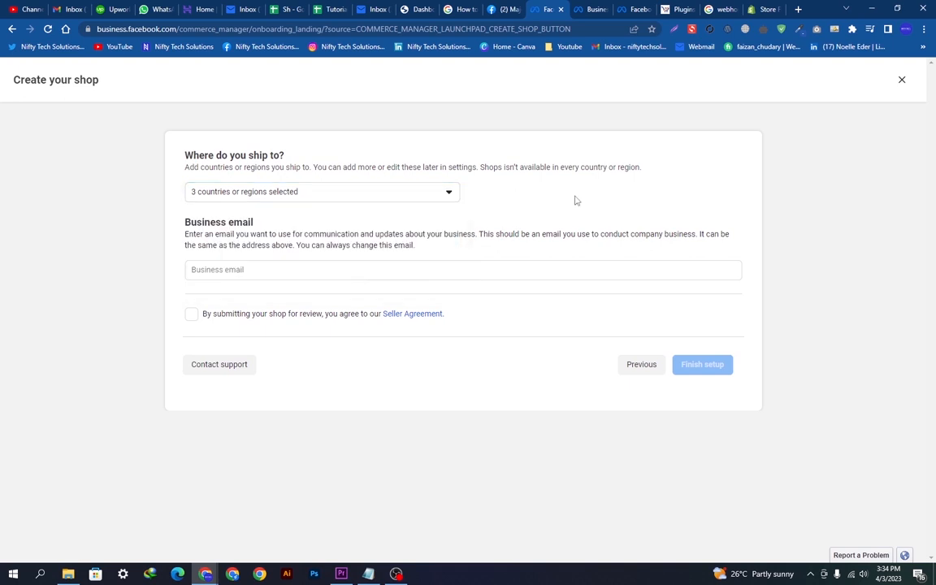
Open the Mall Of USA website from its WordPress dashboard and copy the contact email in the page footer for the shop's business email
{"action": "left_click", "coordinate": [244, 273]}
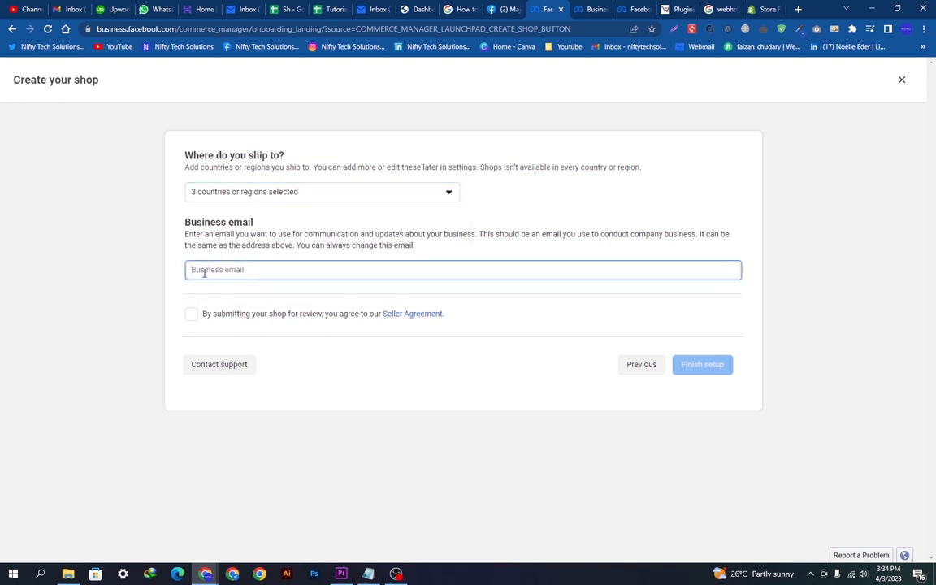
{"action": "left_click", "coordinate": [423, 7]}
{"action": "mouse_move", "coordinate": [51, 67]}
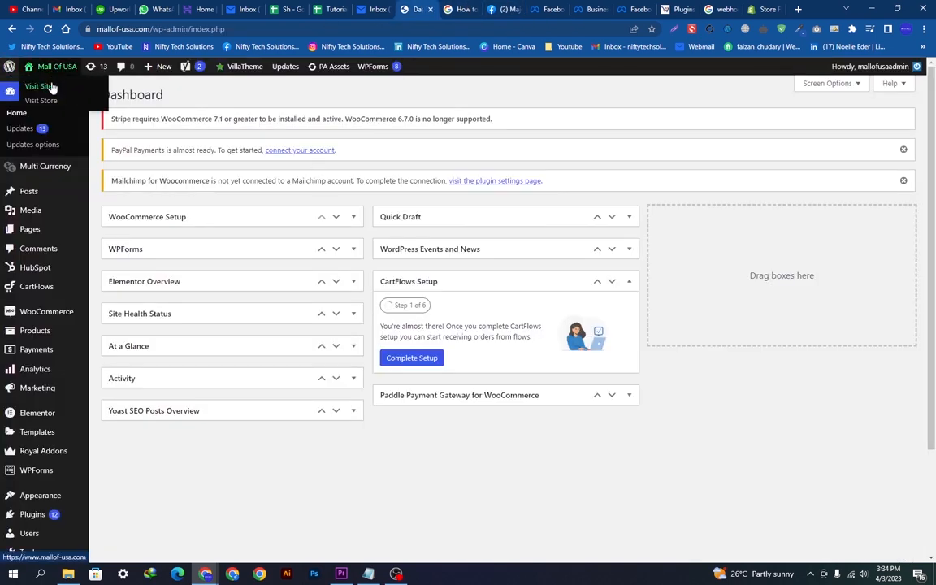
{"action": "right_click", "coordinate": [63, 83]}
{"action": "left_click", "coordinate": [98, 89]}
{"action": "left_click", "coordinate": [457, 8]}
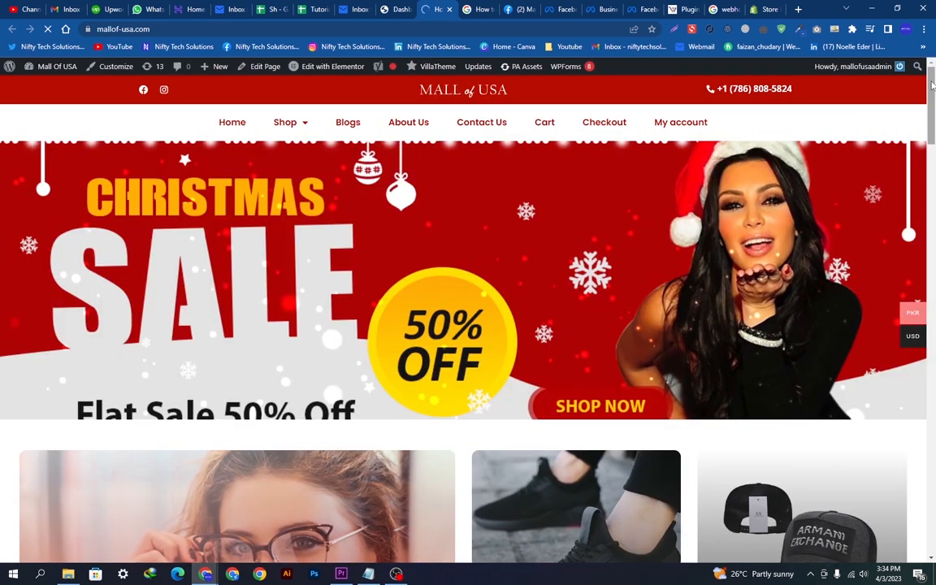
{"action": "left_click_drag", "start_coordinate": [930, 83], "coordinate": [900, 518]}
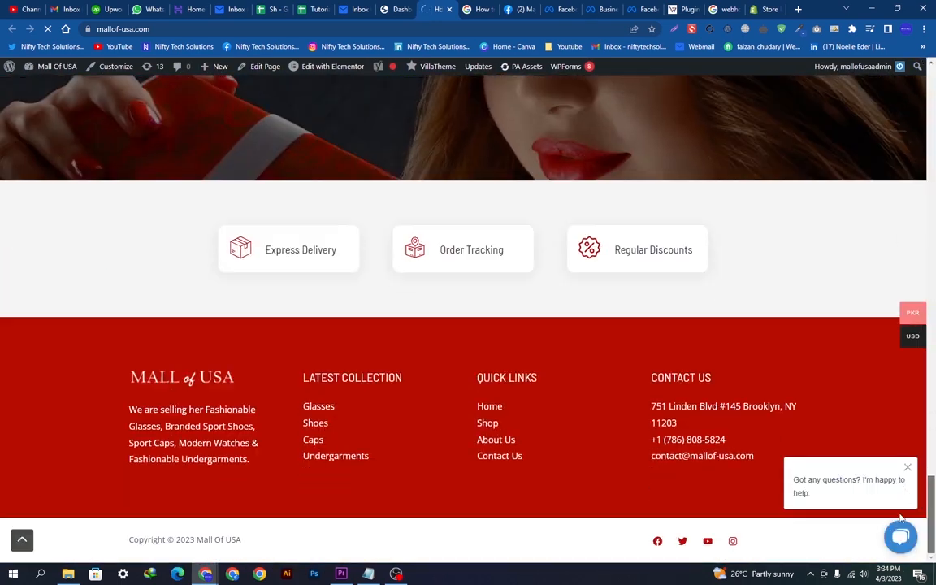
{"action": "right_click", "coordinate": [658, 462]}
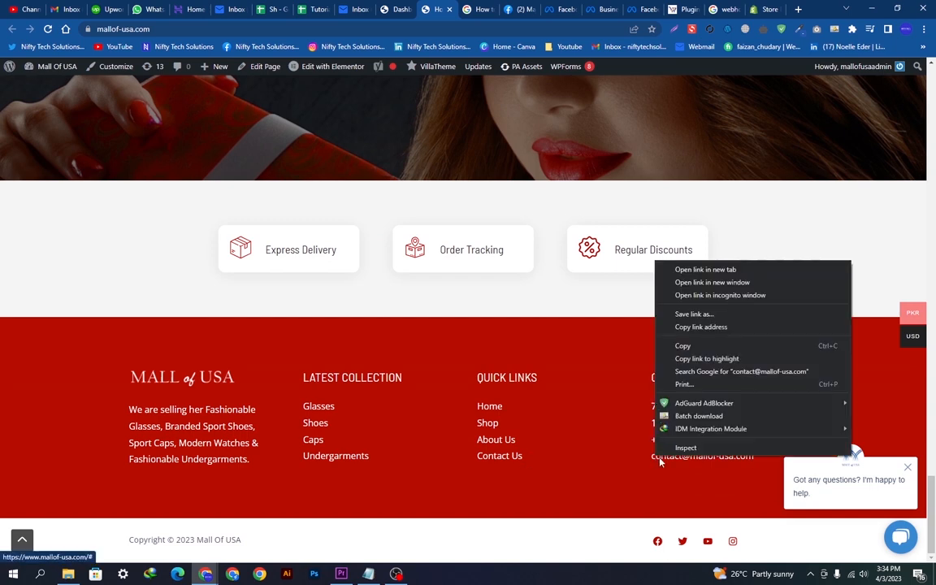
{"action": "left_click", "coordinate": [698, 347]}
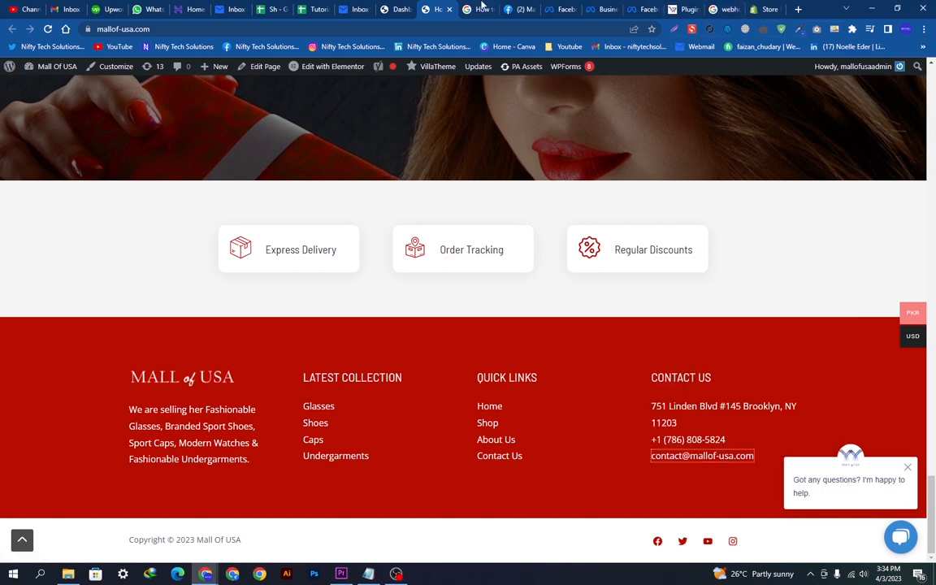
Return to the shop creation form, agree to the Seller Agreement and finish the setup
{"action": "left_click", "coordinate": [601, 9]}
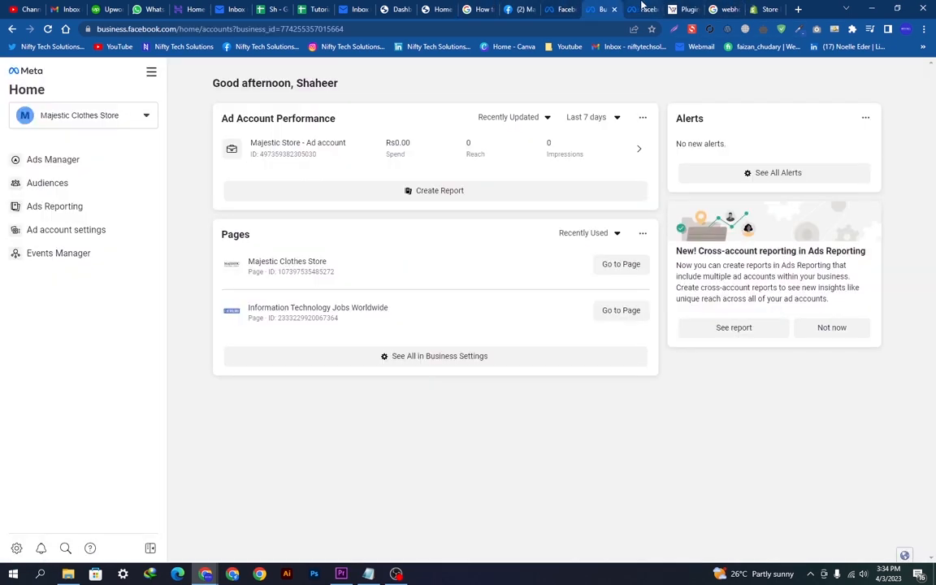
{"action": "left_click", "coordinate": [642, 9]}
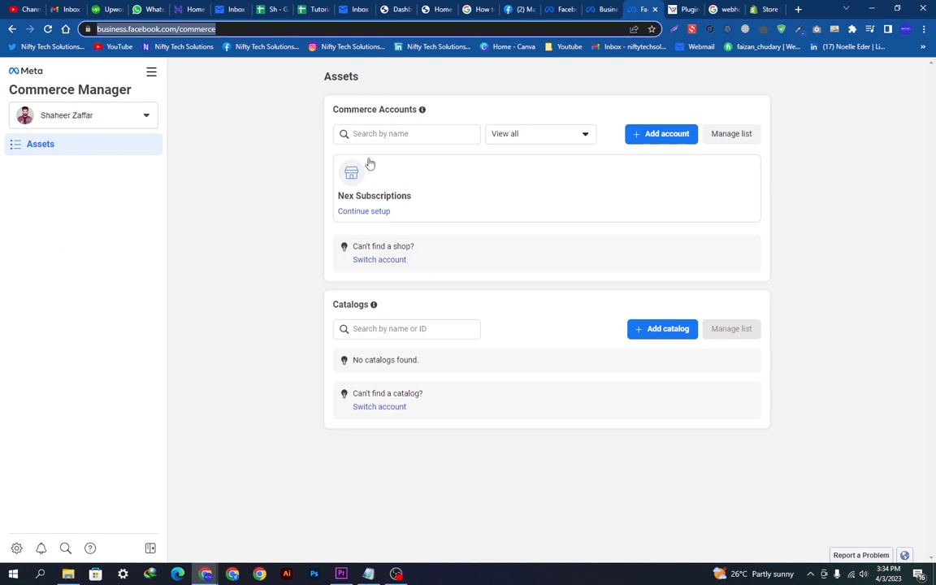
{"action": "left_click", "coordinate": [567, 9]}
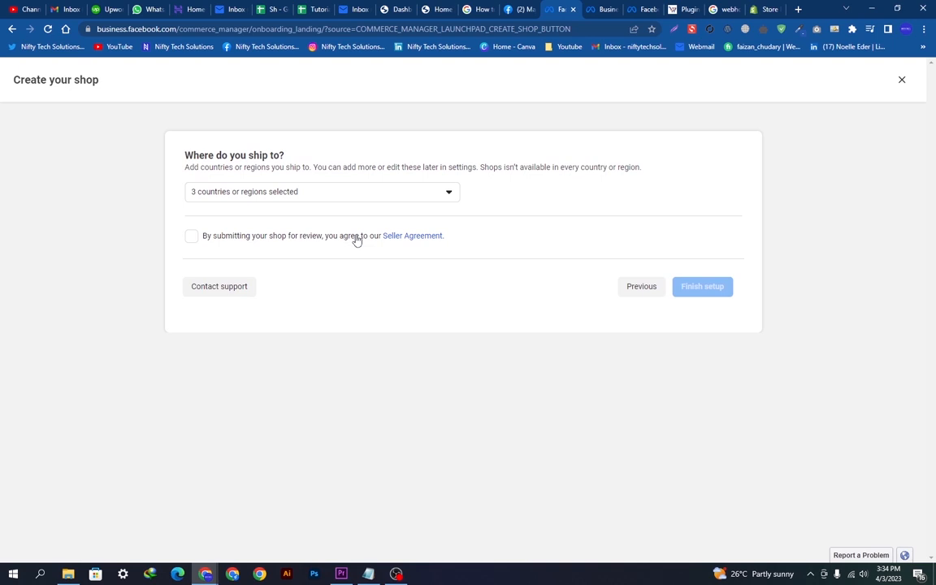
{"action": "left_click", "coordinate": [192, 237]}
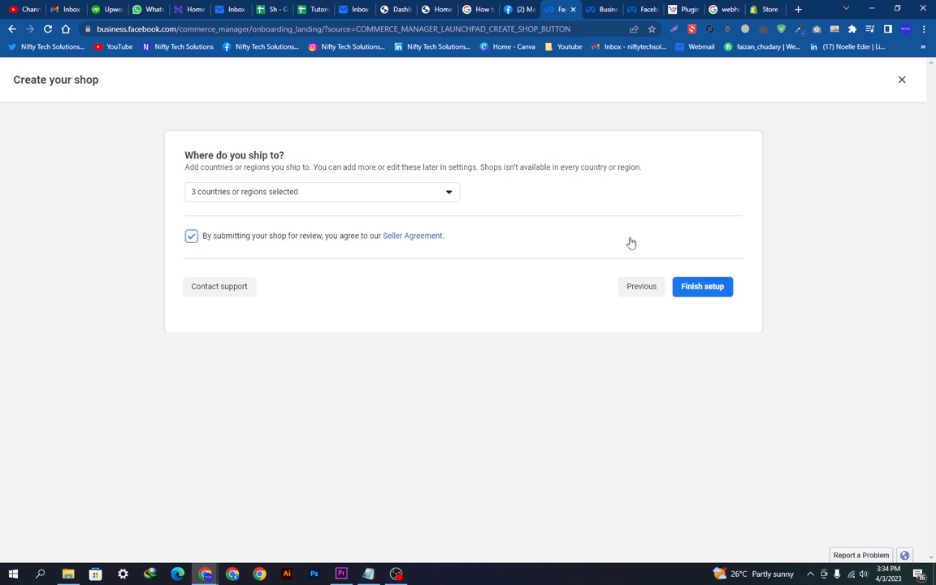
{"action": "left_click", "coordinate": [691, 292]}
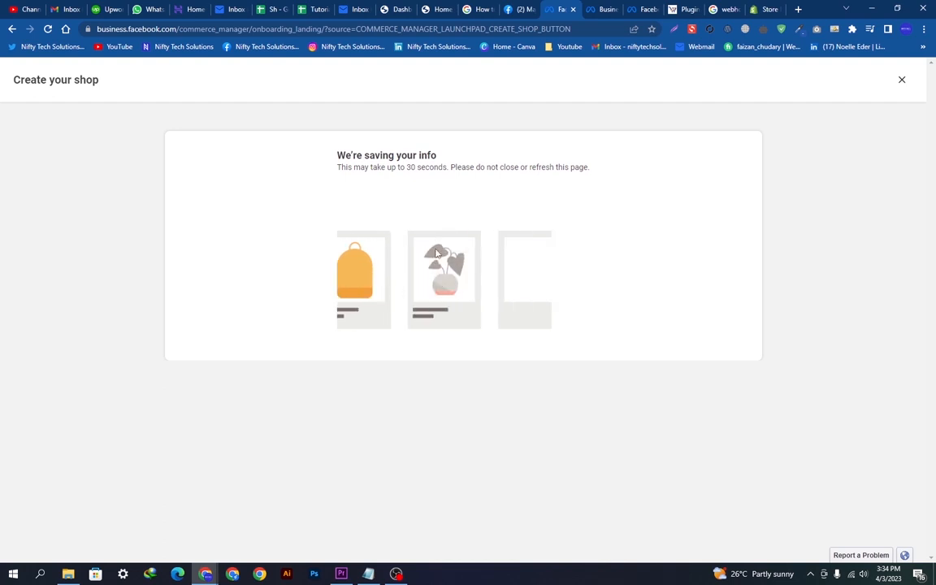
Read the notice about saving the shop info and the message about being ready to sell on Facebook
{"action": "left_click_drag", "start_coordinate": [334, 158], "coordinate": [455, 157]}
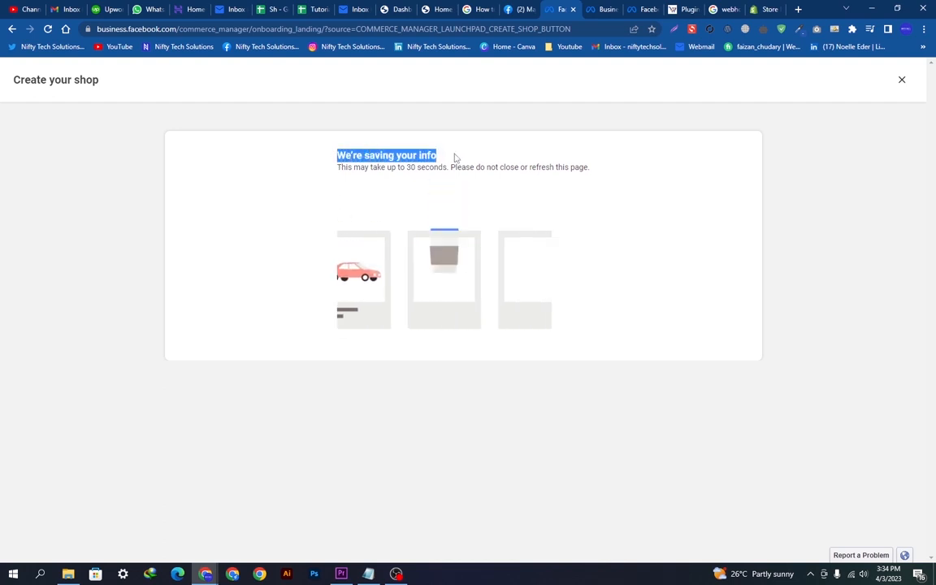
{"action": "left_click", "coordinate": [455, 158]}
{"action": "left_click_drag", "start_coordinate": [332, 167], "coordinate": [425, 168]}
{"action": "left_click", "coordinate": [613, 168]}
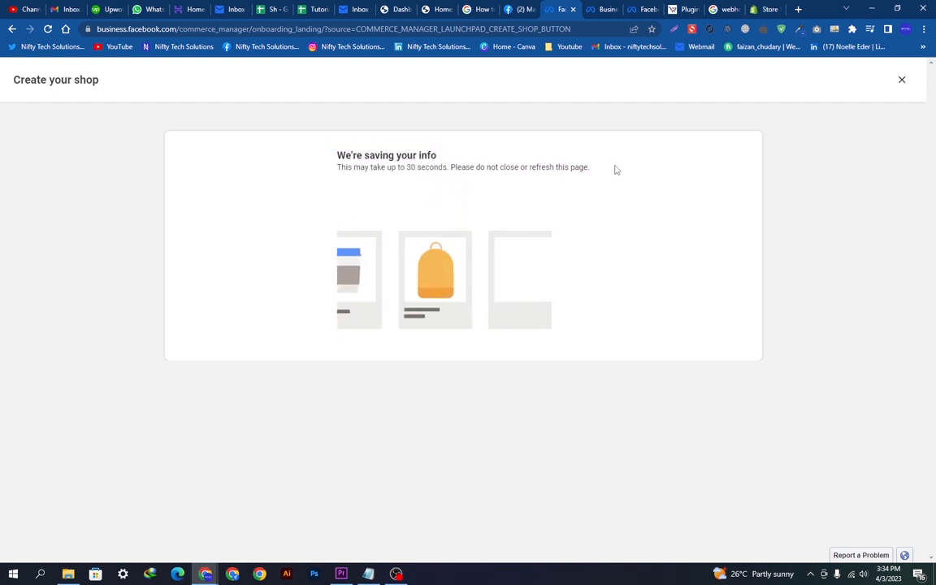
{"action": "triple_click", "coordinate": [615, 169]}
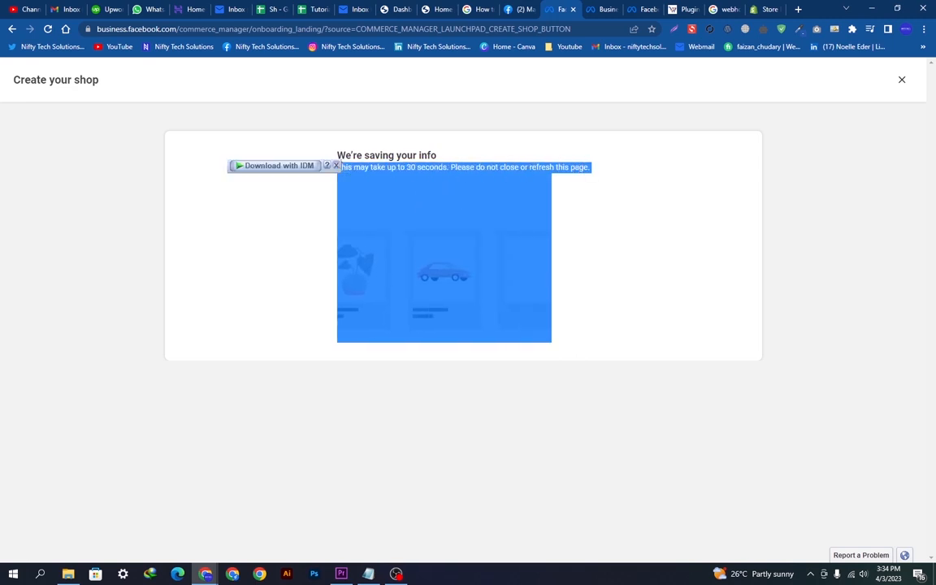
{"action": "left_click", "coordinate": [332, 170]}
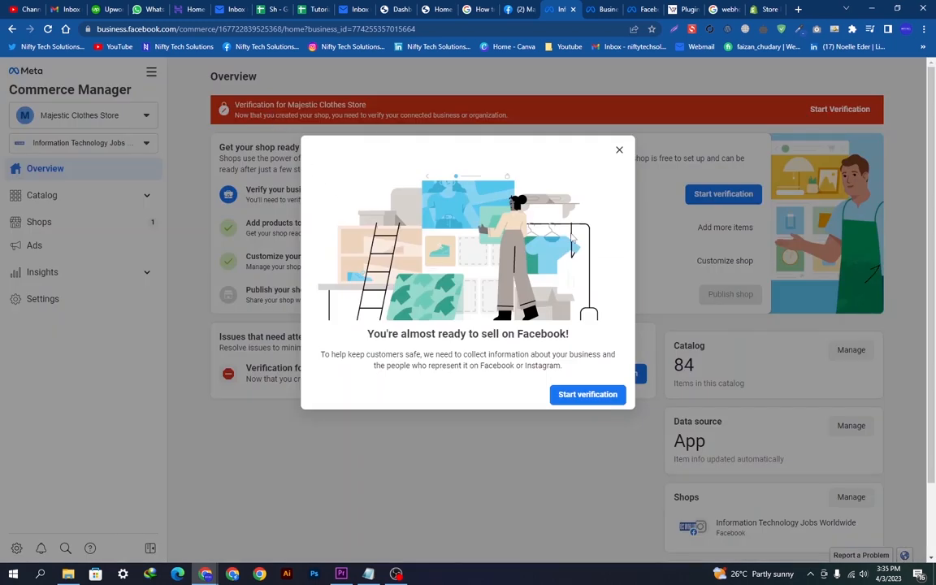
{"action": "left_click_drag", "start_coordinate": [368, 334], "coordinate": [527, 333]}
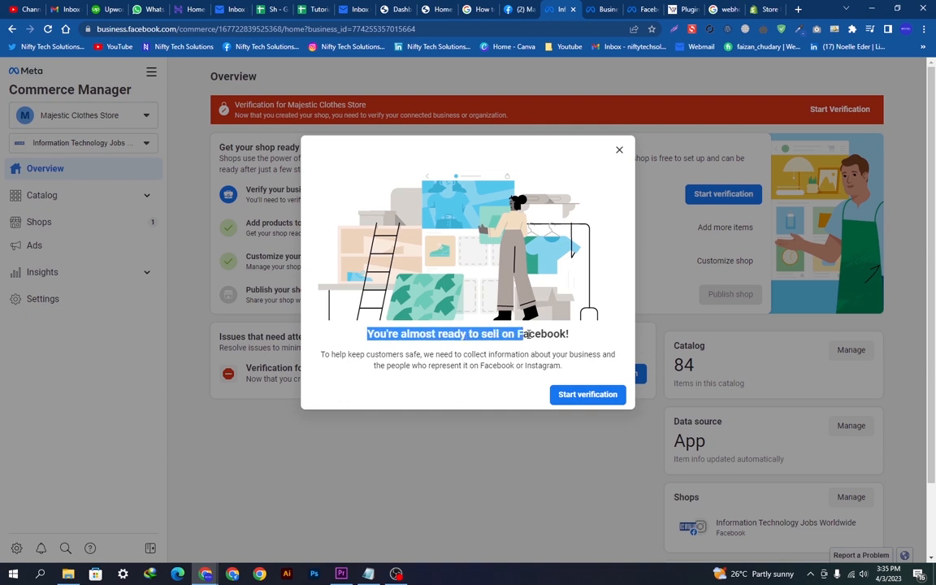
{"action": "left_click", "coordinate": [591, 349]}
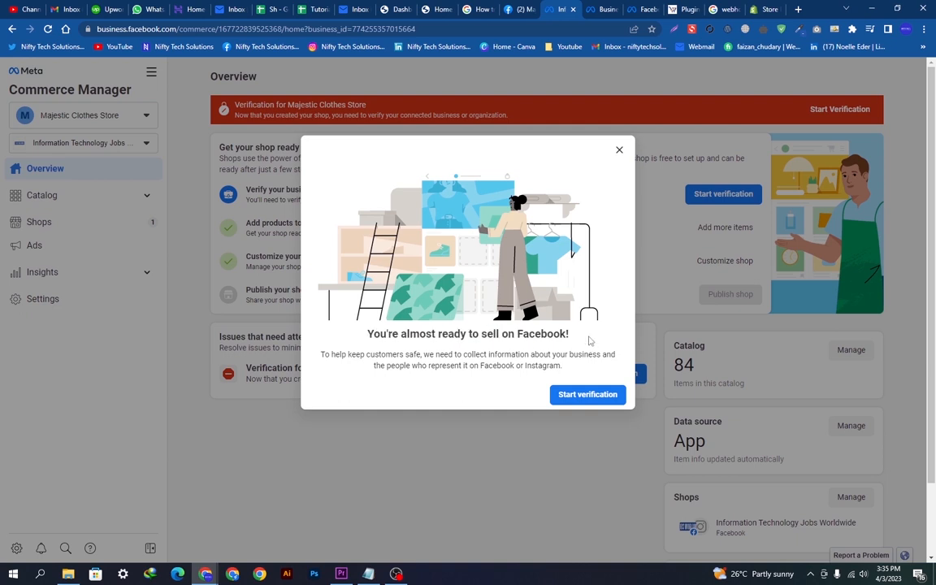
{"action": "left_click_drag", "start_coordinate": [579, 341], "coordinate": [366, 338]}
{"action": "left_click", "coordinate": [367, 343]}
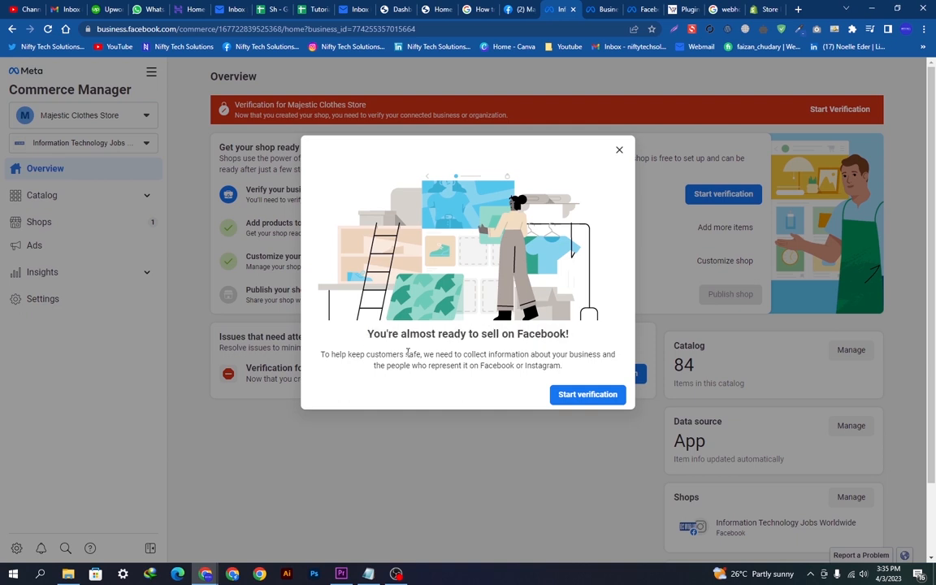
Start the business verification and choose Identity documents as the verification option
{"action": "left_click", "coordinate": [582, 397]}
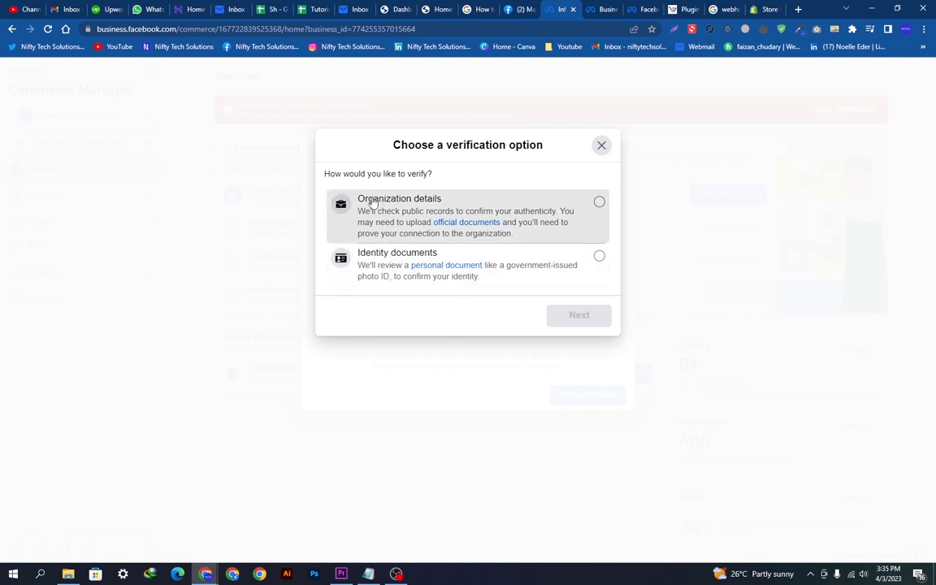
{"action": "left_click", "coordinate": [371, 203]}
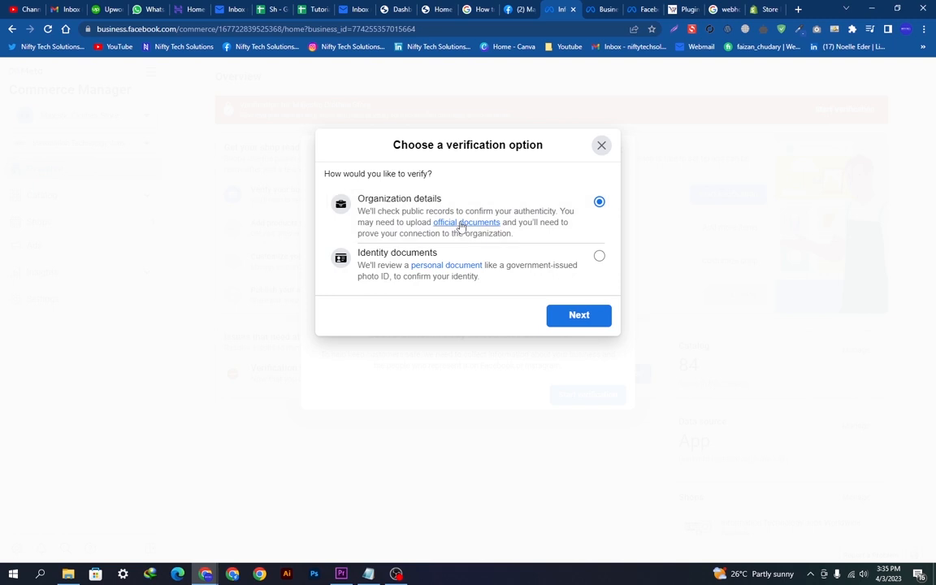
{"action": "left_click", "coordinate": [544, 271]}
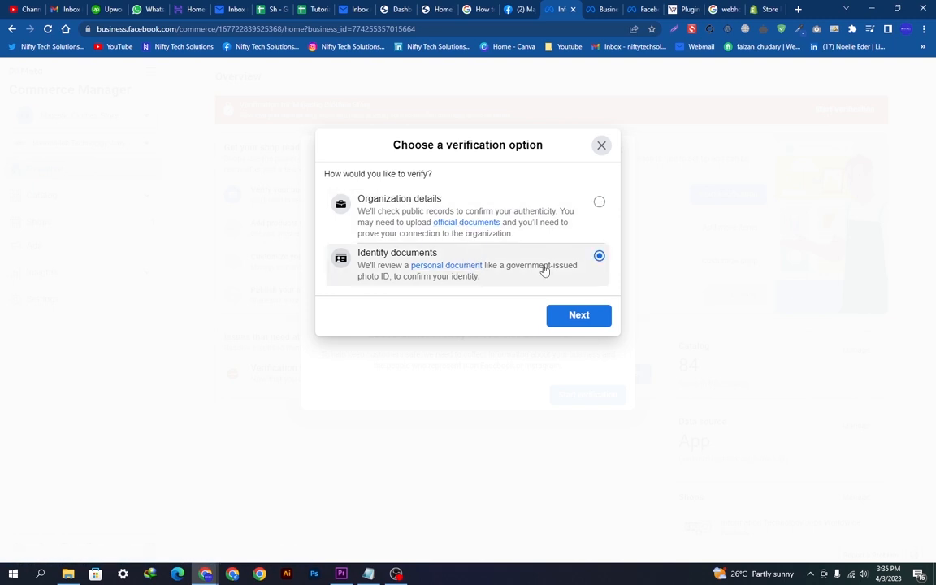
{"action": "left_click", "coordinate": [575, 316]}
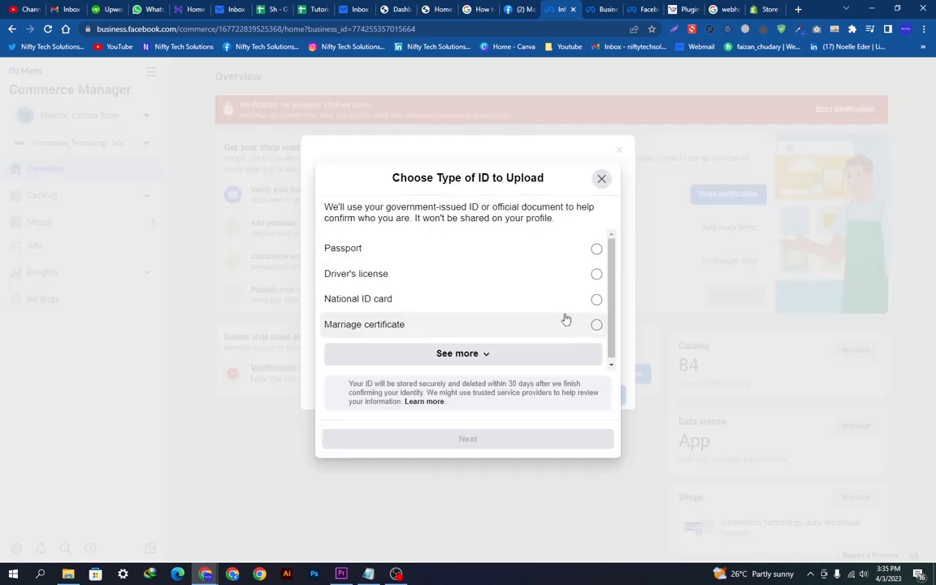
Examine the ID types accepted for verification, including those in the expanded list
{"action": "scroll", "coordinate": [482, 292], "scroll_direction": "down", "scroll_amount": 1}
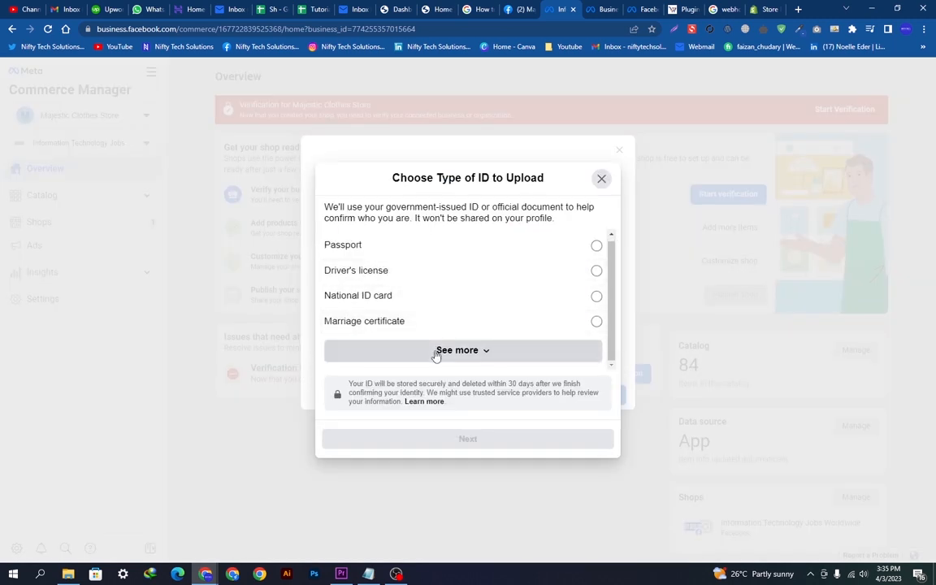
{"action": "left_click", "coordinate": [348, 251]}
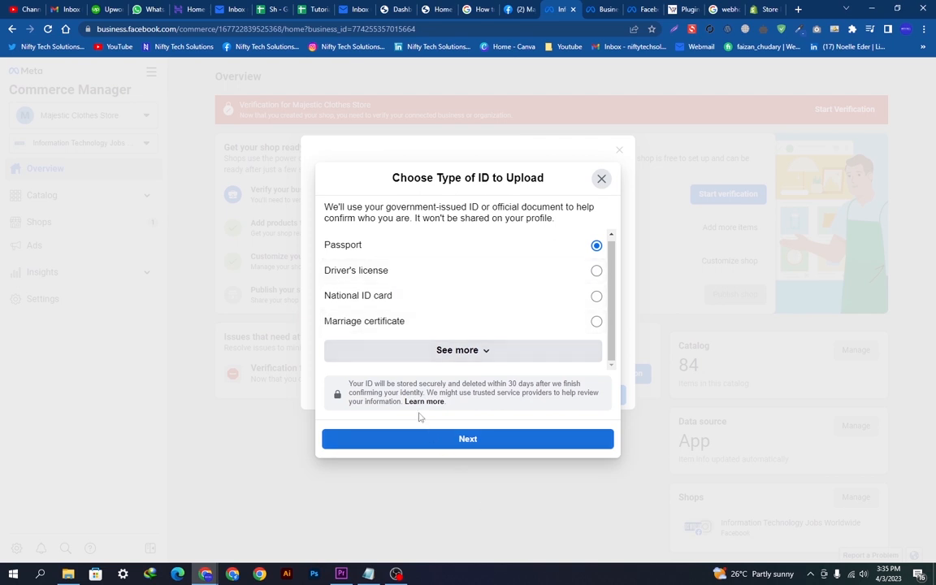
{"action": "left_click", "coordinate": [401, 271]}
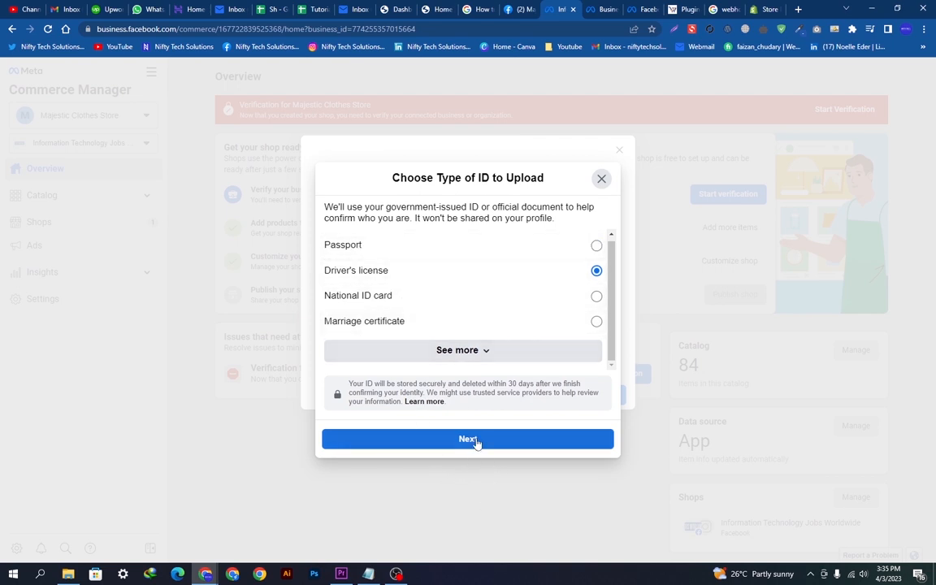
{"action": "left_click", "coordinate": [432, 296]}
{"action": "left_click", "coordinate": [445, 325]}
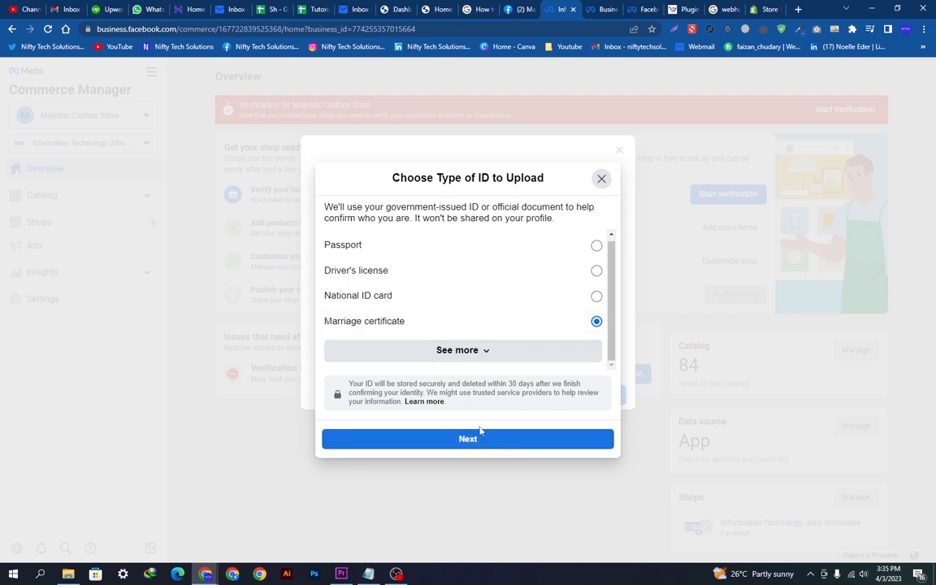
{"action": "left_click", "coordinate": [456, 302]}
{"action": "left_click", "coordinate": [480, 350]}
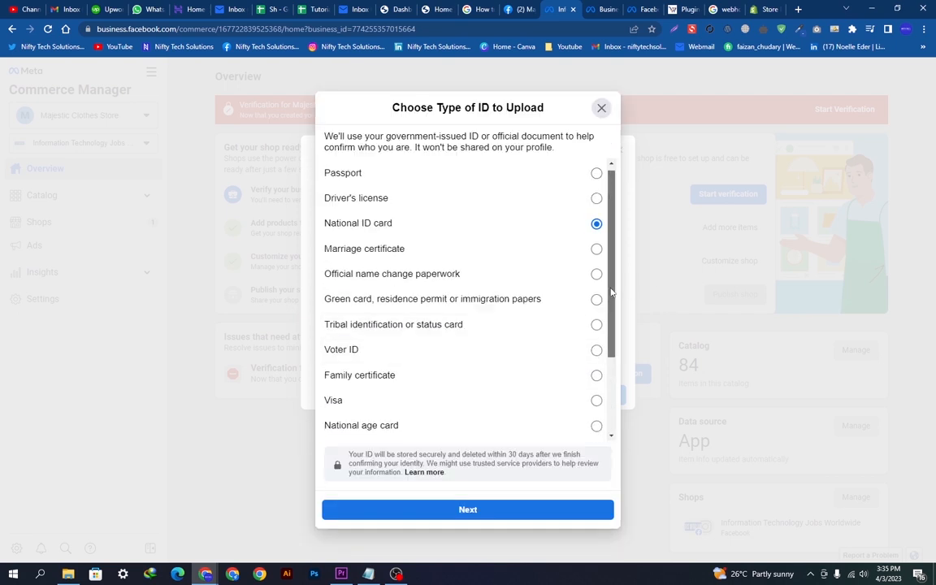
{"action": "scroll", "coordinate": [608, 363], "scroll_direction": "down", "scroll_amount": 3}
{"action": "scroll", "coordinate": [542, 259], "scroll_direction": "up", "scroll_amount": 4}
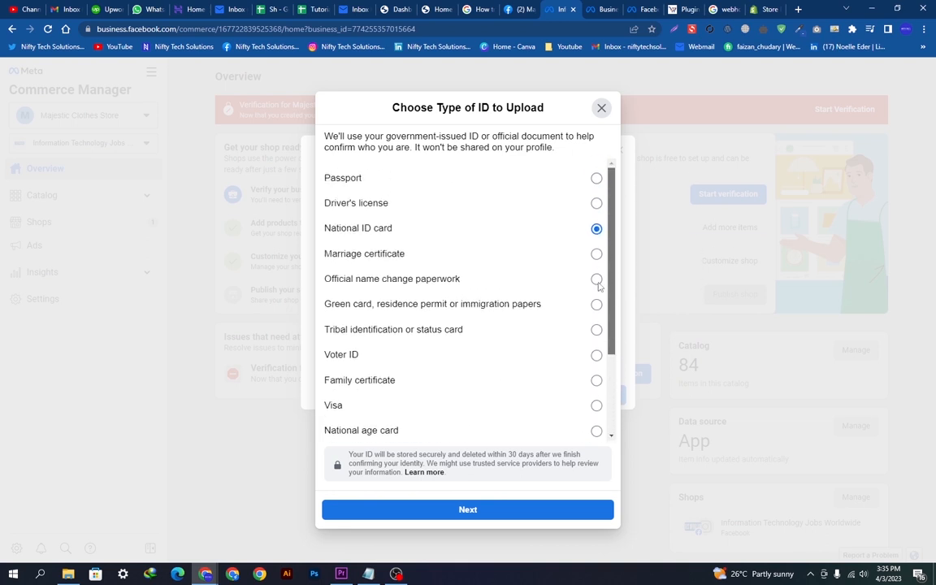
{"action": "scroll", "coordinate": [549, 339], "scroll_direction": "down", "scroll_amount": 4}
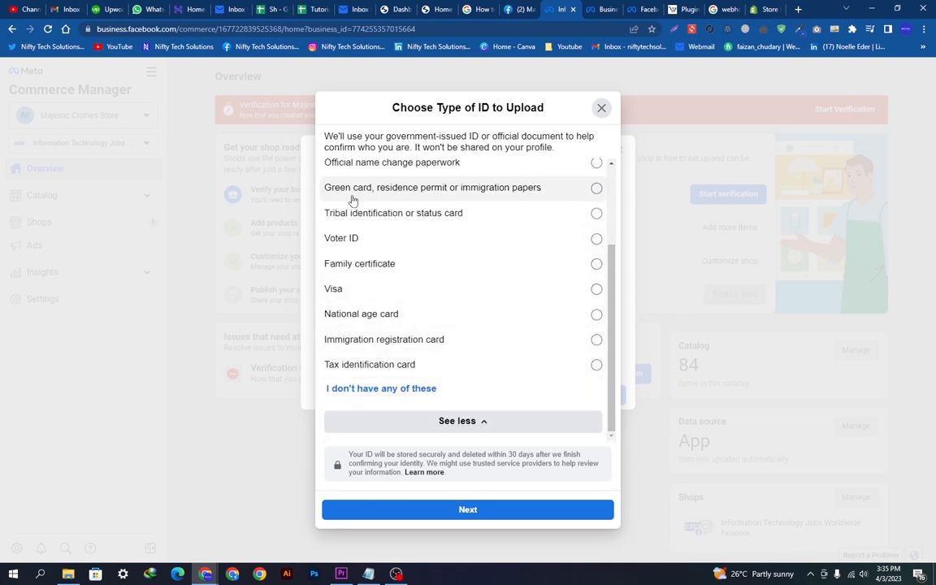
Try out alternative ID types such as Family certificate, Green card, residence permit or immigration papers, and Official name change paperwork
{"action": "left_click", "coordinate": [467, 368]}
{"action": "left_click", "coordinate": [424, 314]}
{"action": "left_click", "coordinate": [408, 264]}
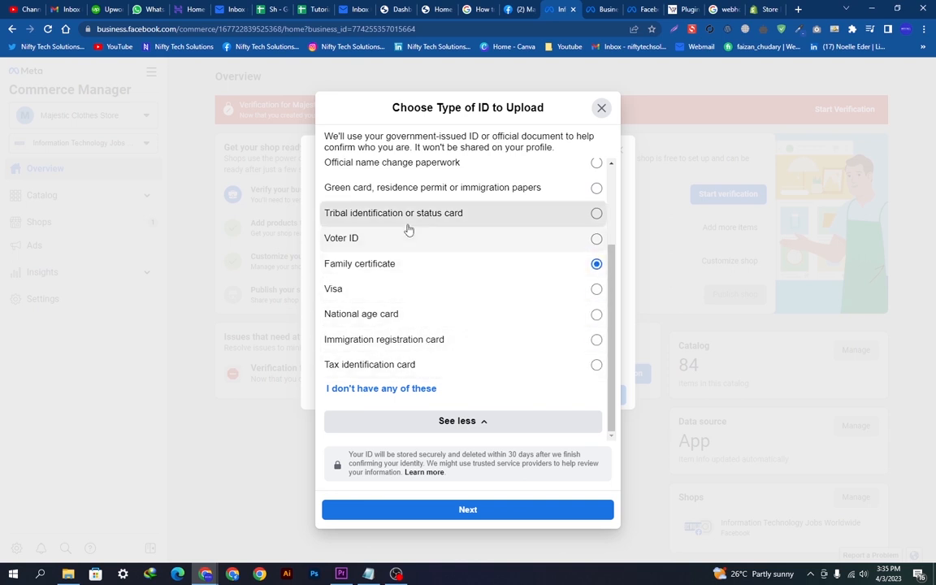
{"action": "left_click", "coordinate": [411, 213]}
{"action": "left_click", "coordinate": [417, 187]}
{"action": "scroll", "coordinate": [479, 302], "scroll_direction": "up", "scroll_amount": 2}
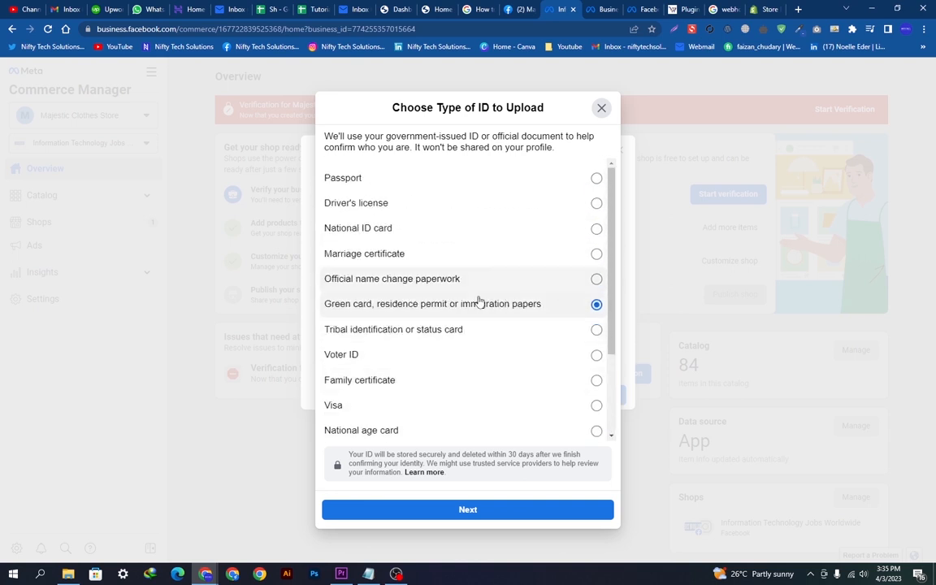
{"action": "left_click", "coordinate": [427, 278]}
{"action": "left_click", "coordinate": [386, 202]}
{"action": "left_click", "coordinate": [382, 227]}
{"action": "left_click", "coordinate": [369, 279]}
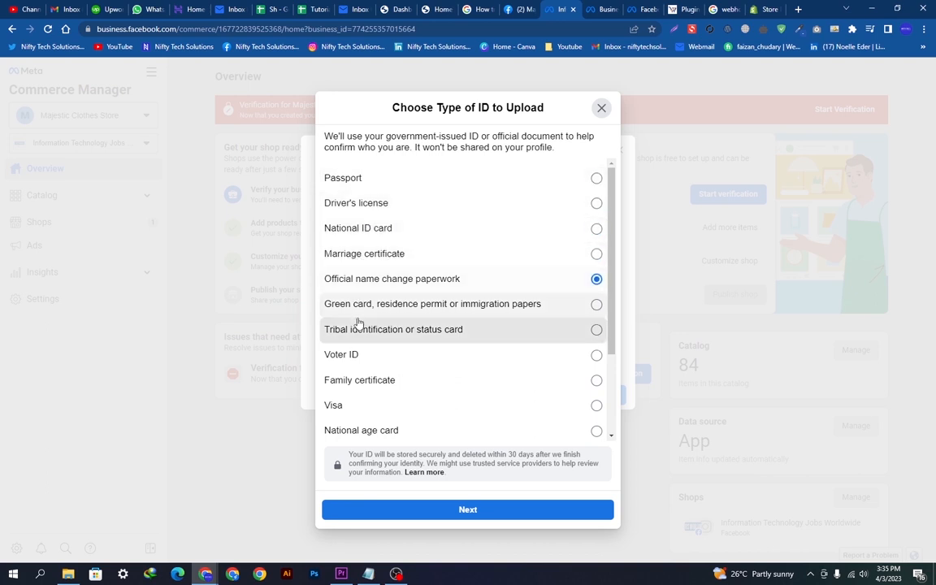
{"action": "left_click", "coordinate": [390, 354]}
{"action": "left_click", "coordinate": [385, 278]}
Choose National ID card as the ID type and open the file selection for the ID photo
{"action": "left_click", "coordinate": [439, 228]}
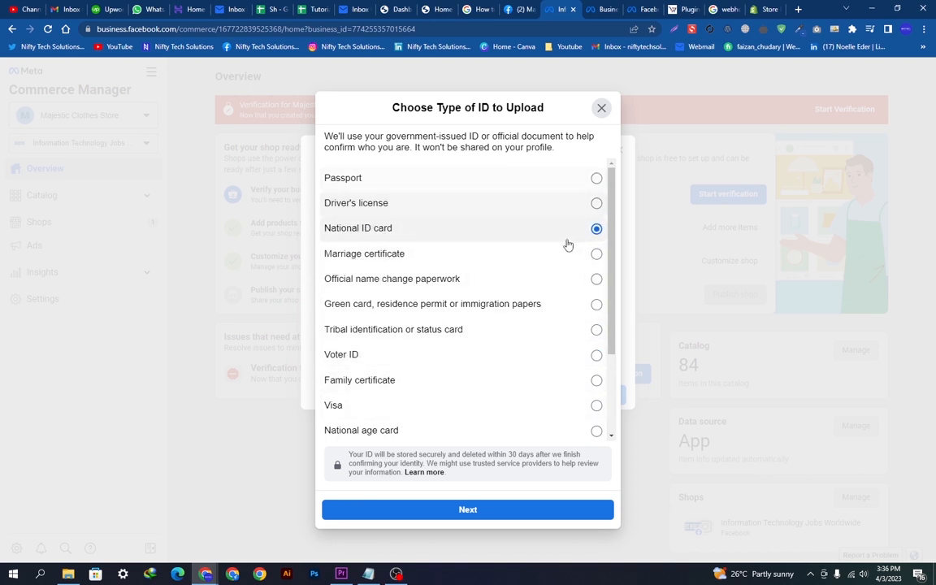
{"action": "left_click", "coordinate": [468, 510]}
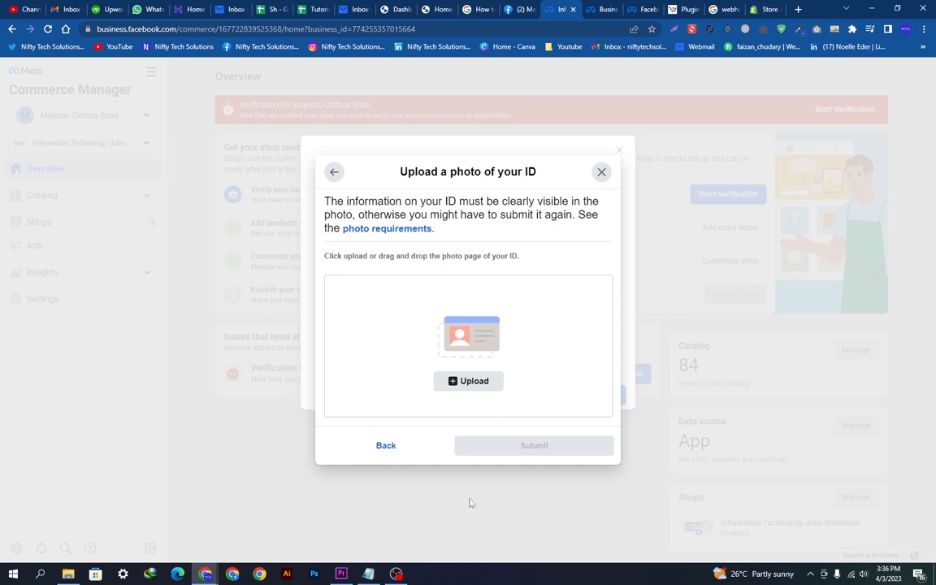
{"action": "left_click", "coordinate": [471, 381]}
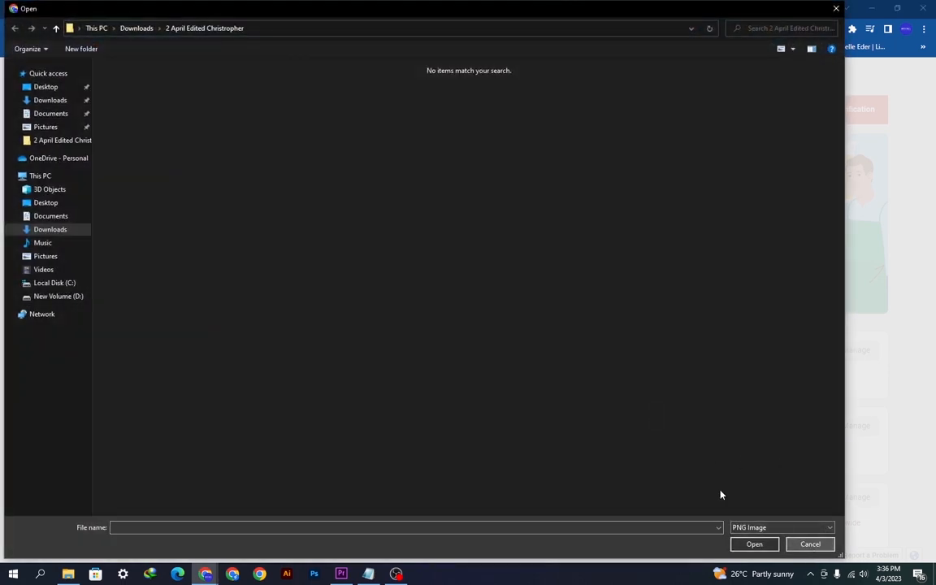
Cancel the ID photo selection and exit the identity verification
{"action": "left_click", "coordinate": [809, 544]}
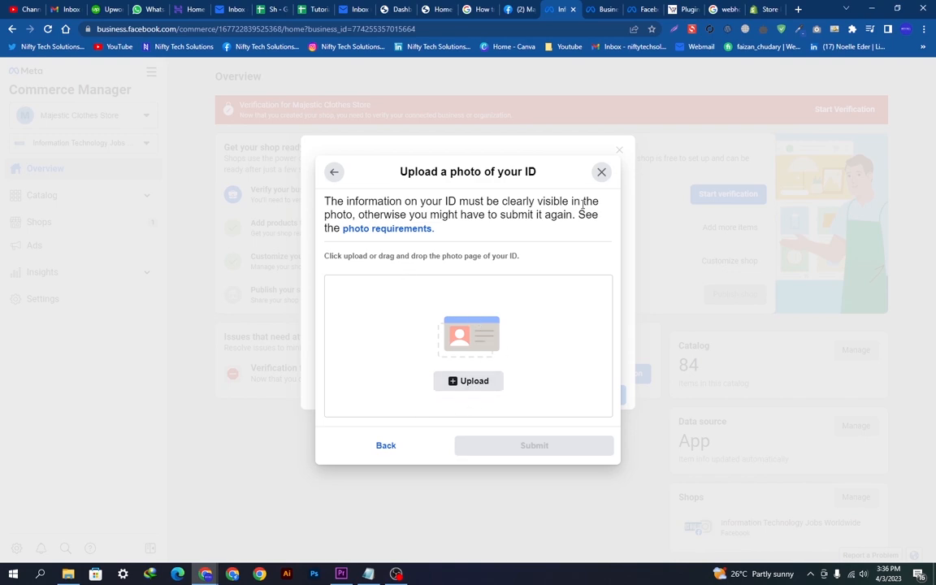
{"action": "left_click", "coordinate": [602, 173]}
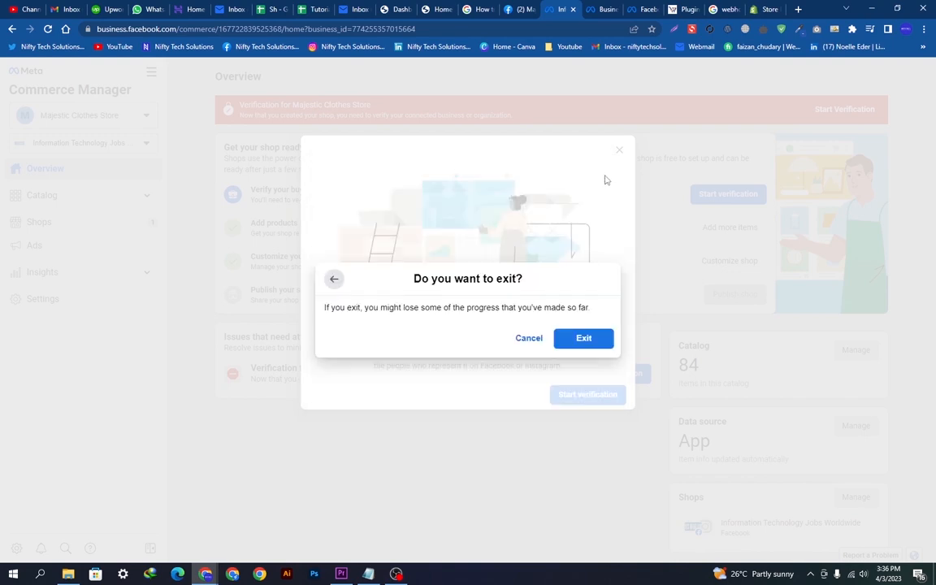
{"action": "left_click", "coordinate": [579, 340]}
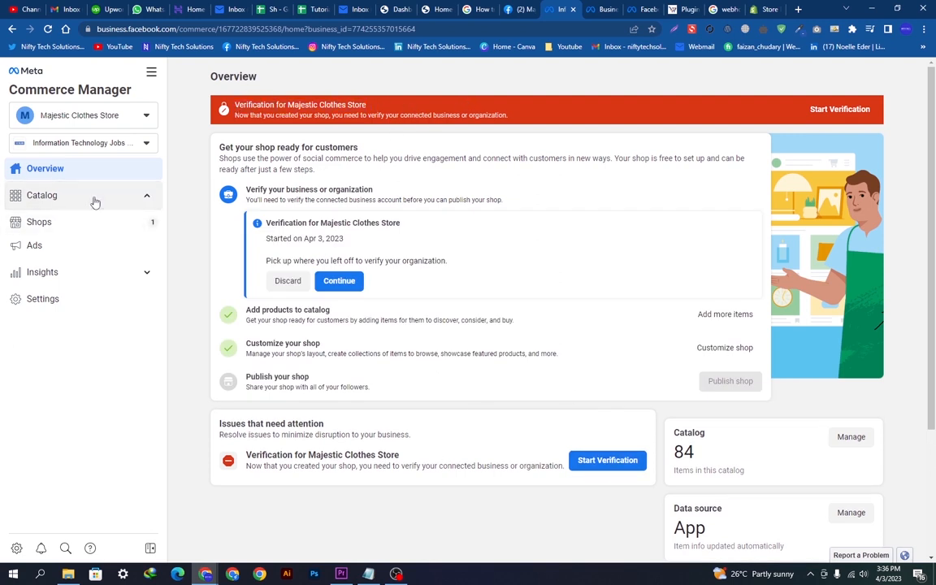
Open the catalog's item list and look through the products in it
{"action": "left_click", "coordinate": [143, 196]}
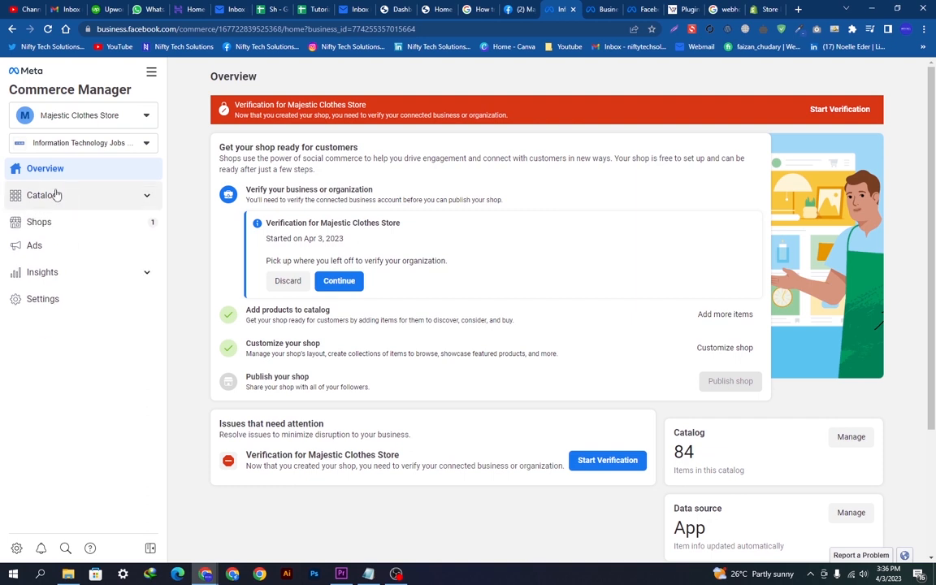
{"action": "left_click", "coordinate": [96, 201]}
{"action": "left_click", "coordinate": [51, 219]}
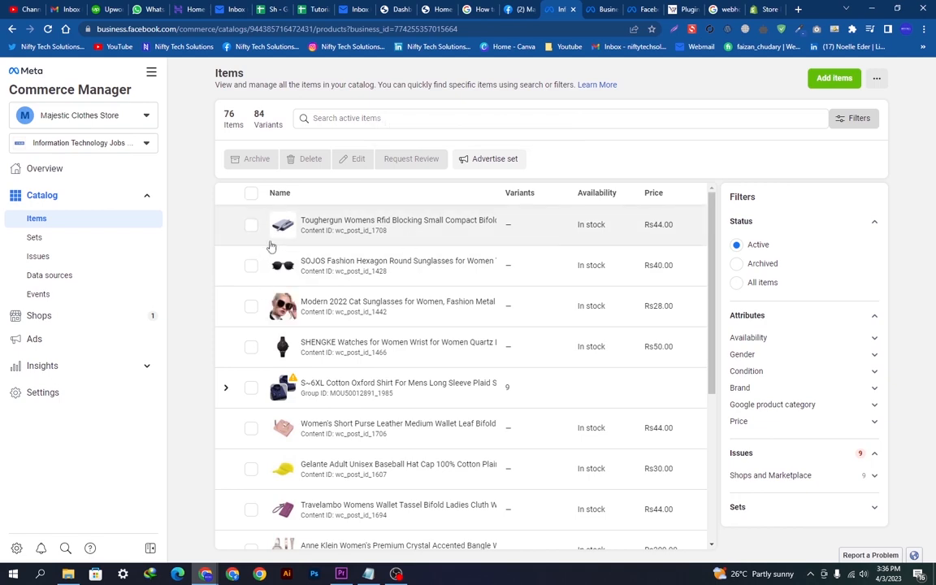
{"action": "scroll", "coordinate": [341, 309], "scroll_direction": "down", "scroll_amount": 5}
{"action": "scroll", "coordinate": [363, 326], "scroll_direction": "down", "scroll_amount": 10}
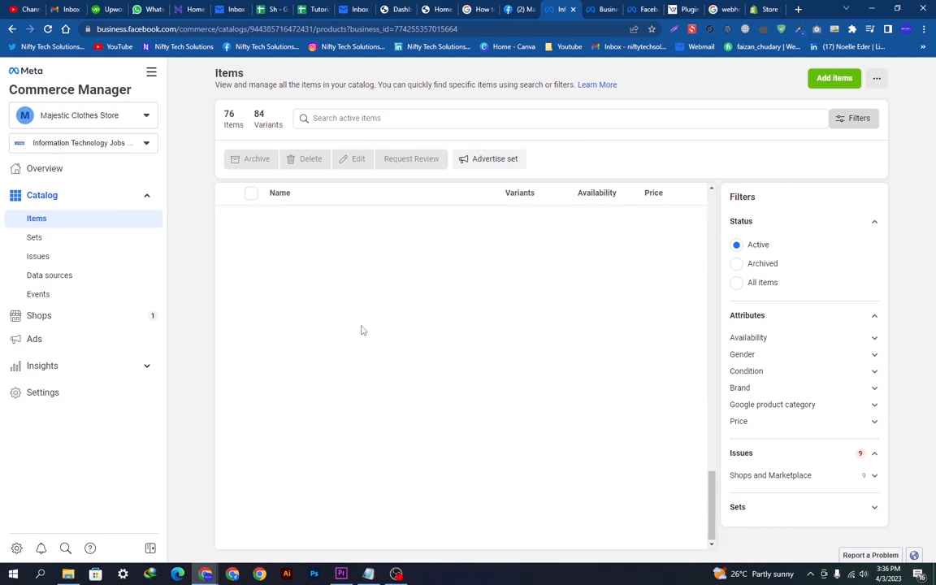
{"action": "scroll", "coordinate": [363, 329], "scroll_direction": "down", "scroll_amount": 8}
{"action": "scroll", "coordinate": [333, 315], "scroll_direction": "up", "scroll_amount": 20}
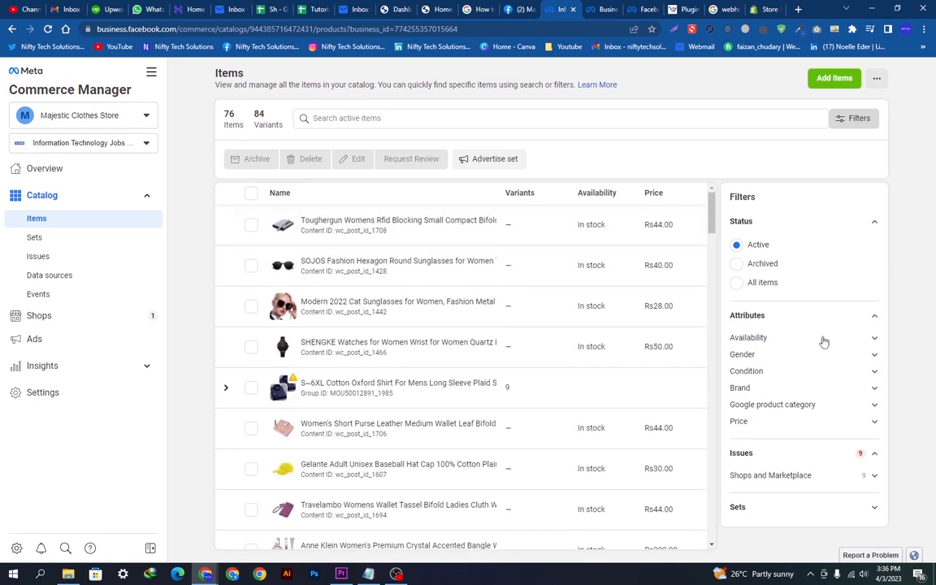
{"action": "left_click_drag", "start_coordinate": [713, 226], "coordinate": [705, 178]}
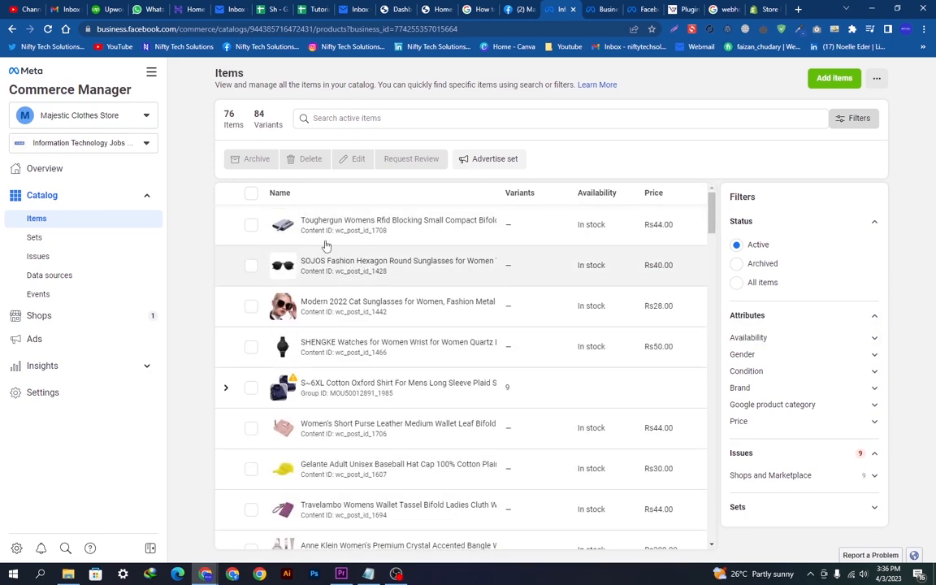
Start adding items to the catalog, try out the Data feed and Pixel options, and choose Manual as the method
{"action": "left_click", "coordinate": [836, 79]}
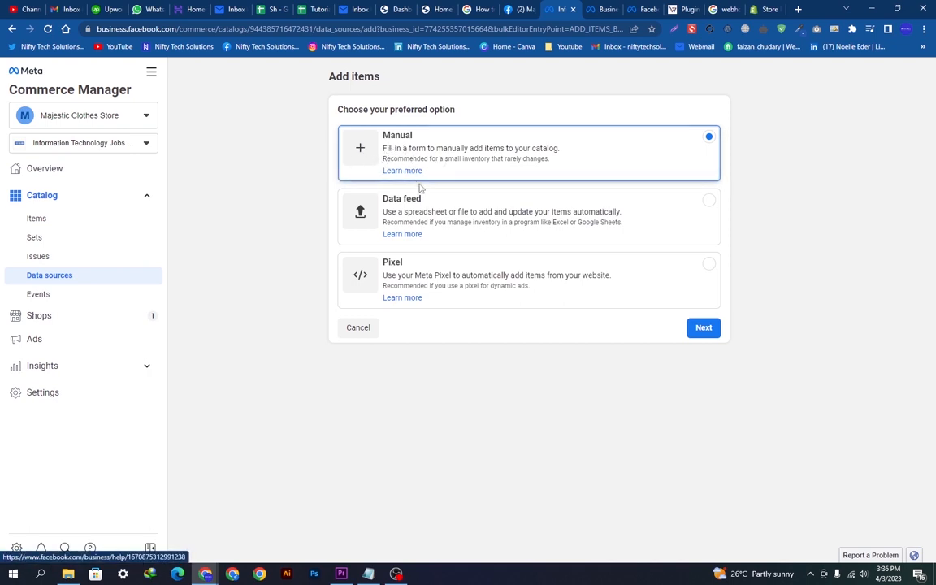
{"action": "left_click", "coordinate": [409, 210]}
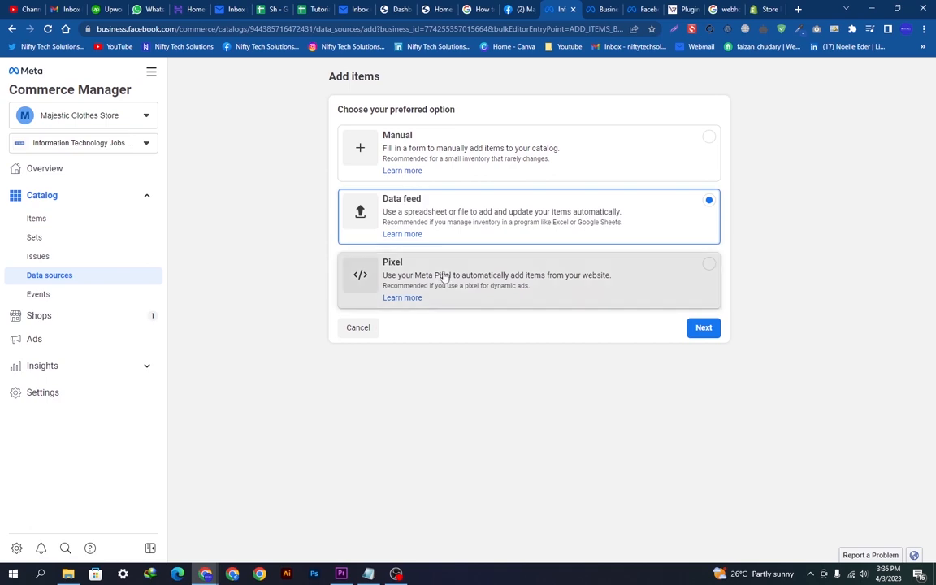
{"action": "left_click", "coordinate": [567, 288]}
{"action": "left_click", "coordinate": [400, 9]}
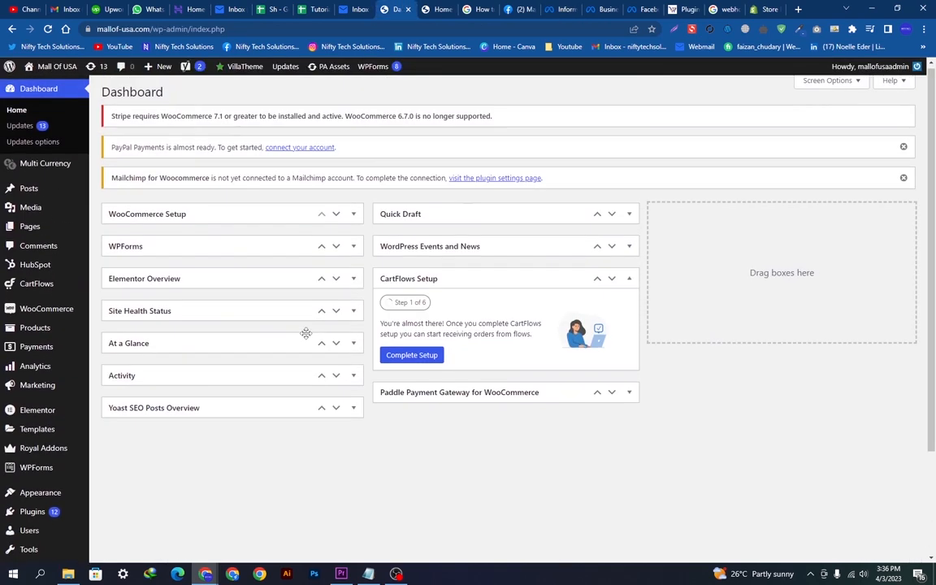
{"action": "left_click", "coordinate": [567, 9]}
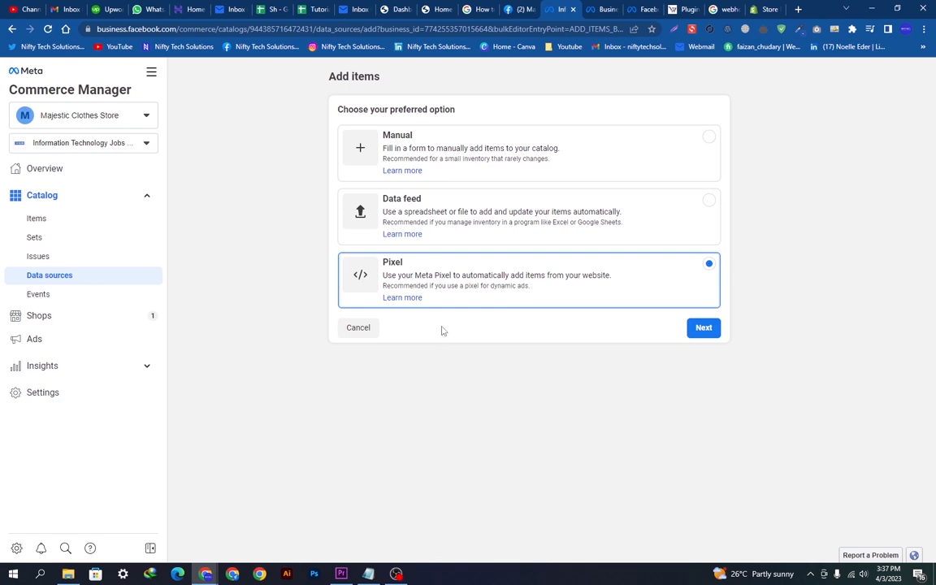
{"action": "left_click", "coordinate": [472, 136]}
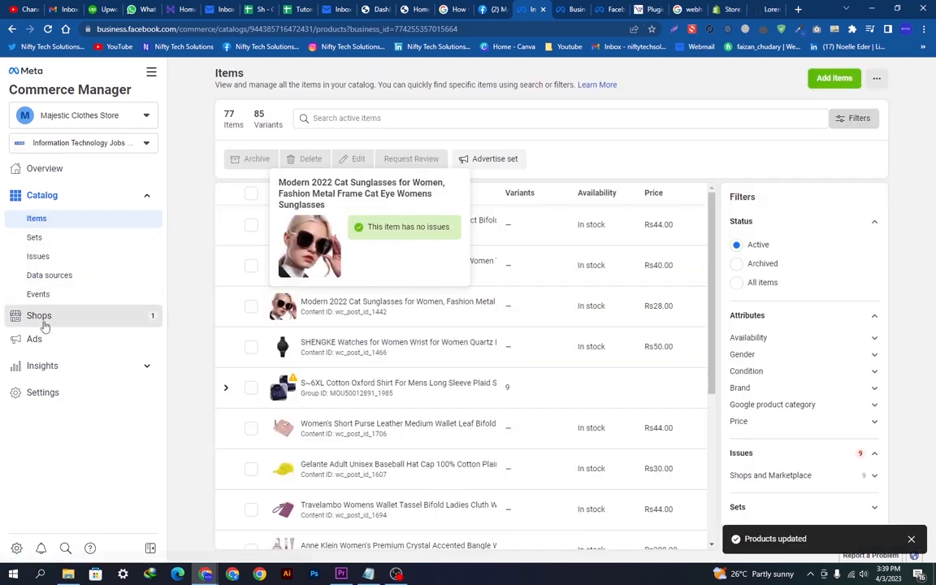
Open the Majestic Clothes Store shop for editing in the Shop Builder and dismiss the welcome and video tutorial messages
{"action": "left_click", "coordinate": [49, 323]}
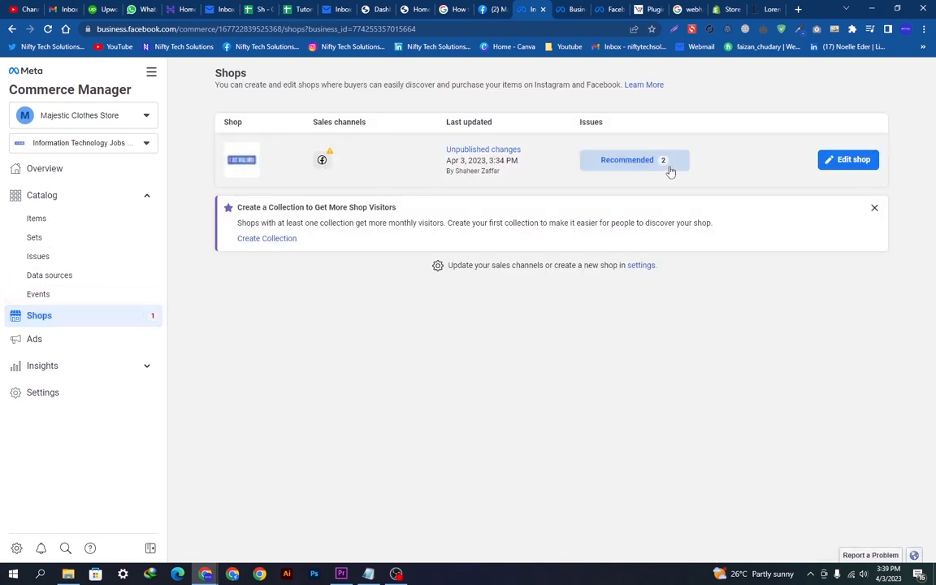
{"action": "left_click", "coordinate": [843, 161]}
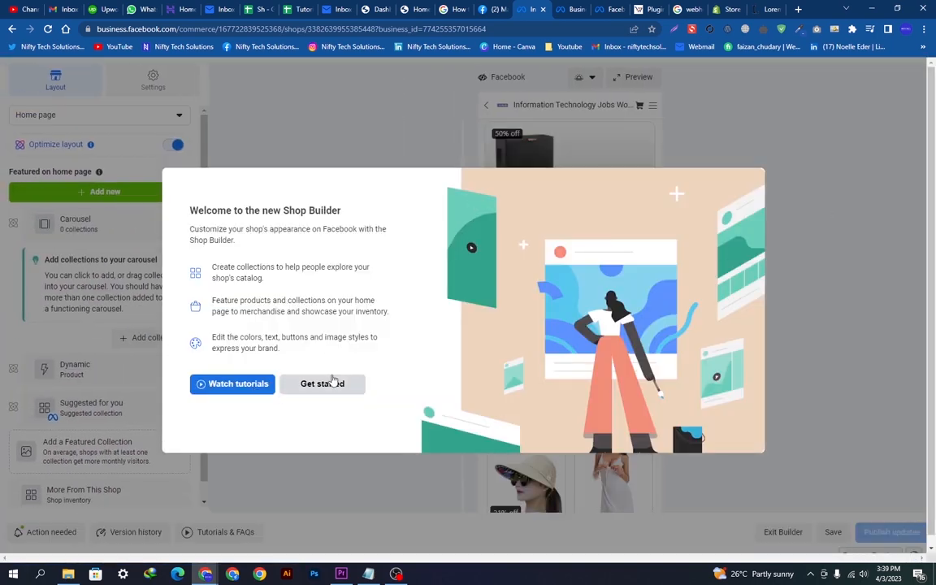
{"action": "left_click", "coordinate": [329, 383]}
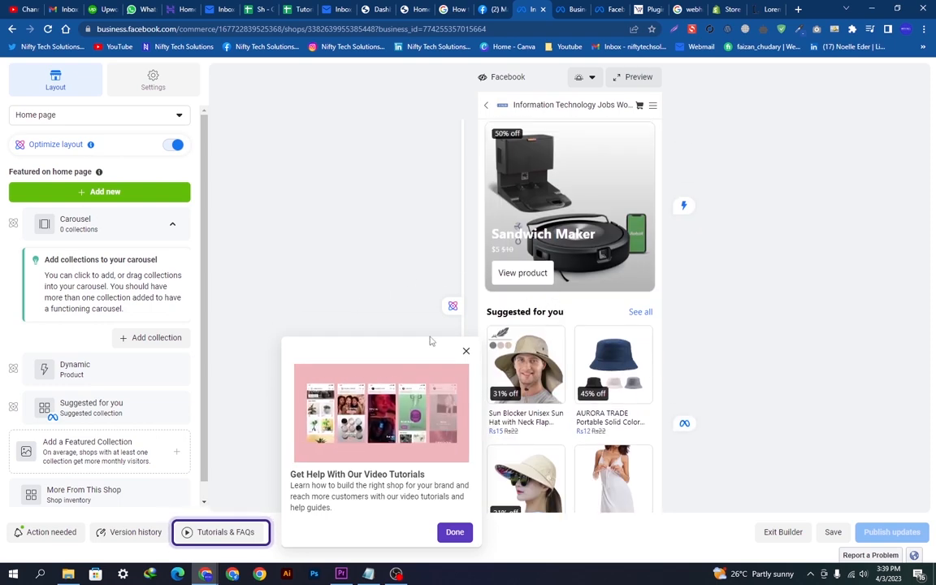
{"action": "left_click", "coordinate": [466, 350]}
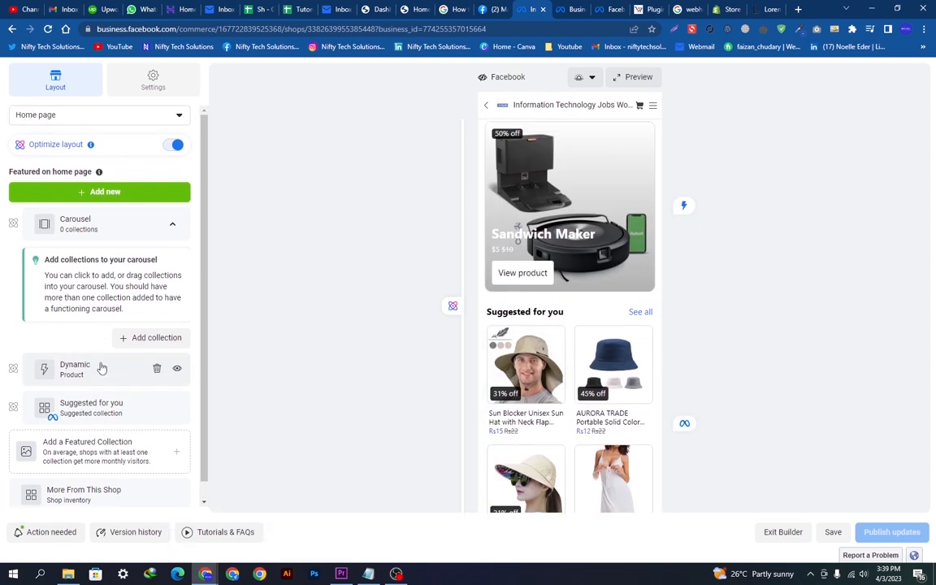
Examine the home page layout and the list of shop pages, dismissing the tip about managing collections
{"action": "scroll", "coordinate": [110, 325], "scroll_direction": "down", "scroll_amount": 1}
{"action": "scroll", "coordinate": [122, 203], "scroll_direction": "up", "scroll_amount": 1}
{"action": "left_click", "coordinate": [131, 115]}
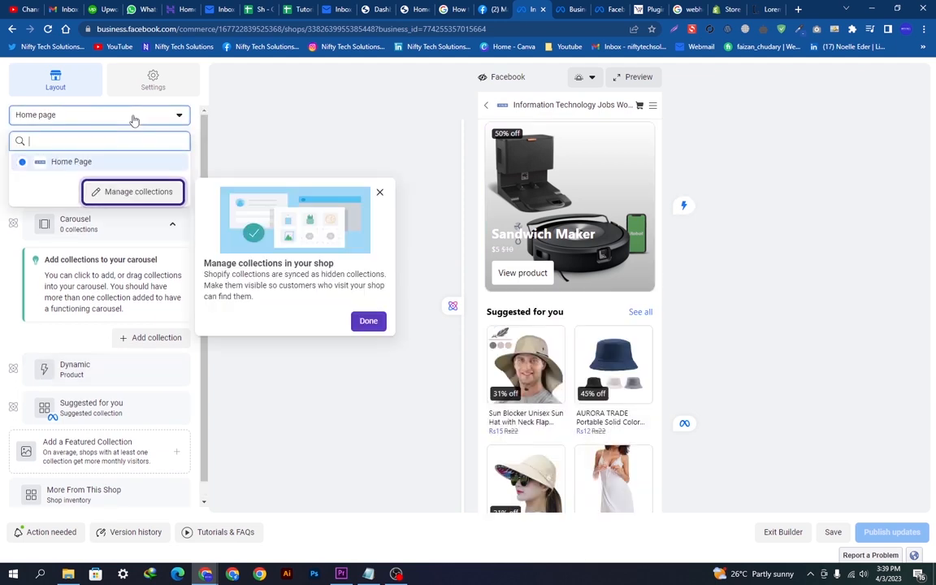
{"action": "left_click", "coordinate": [379, 194]}
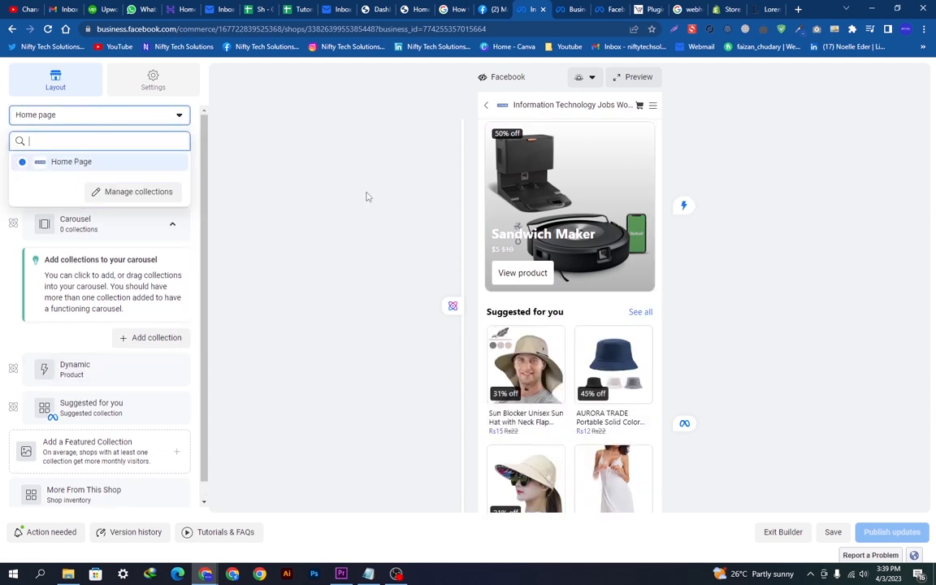
Add a featured collection to the home page by creating a new collection named "Best Seller Products"
{"action": "left_click_drag", "start_coordinate": [204, 280], "coordinate": [204, 365]}
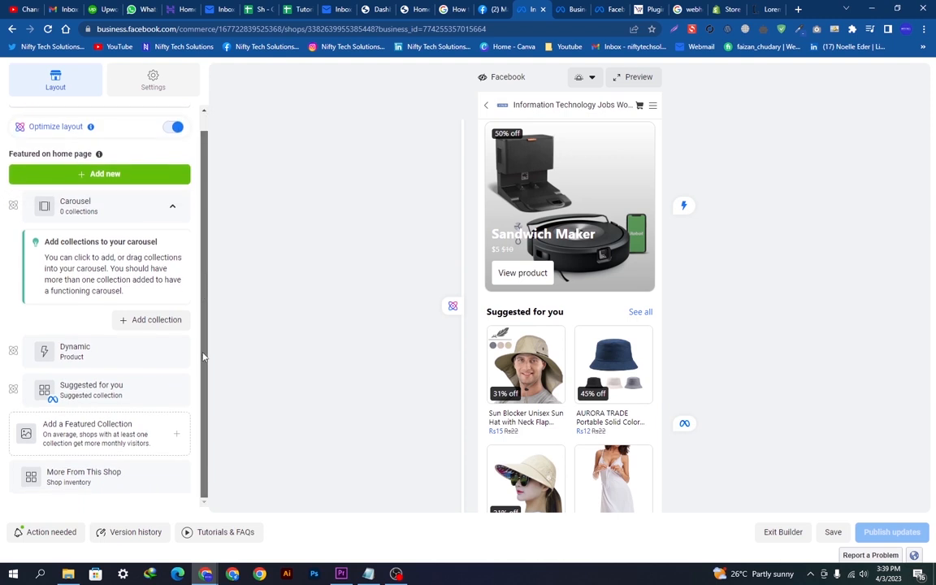
{"action": "left_click", "coordinate": [134, 440]}
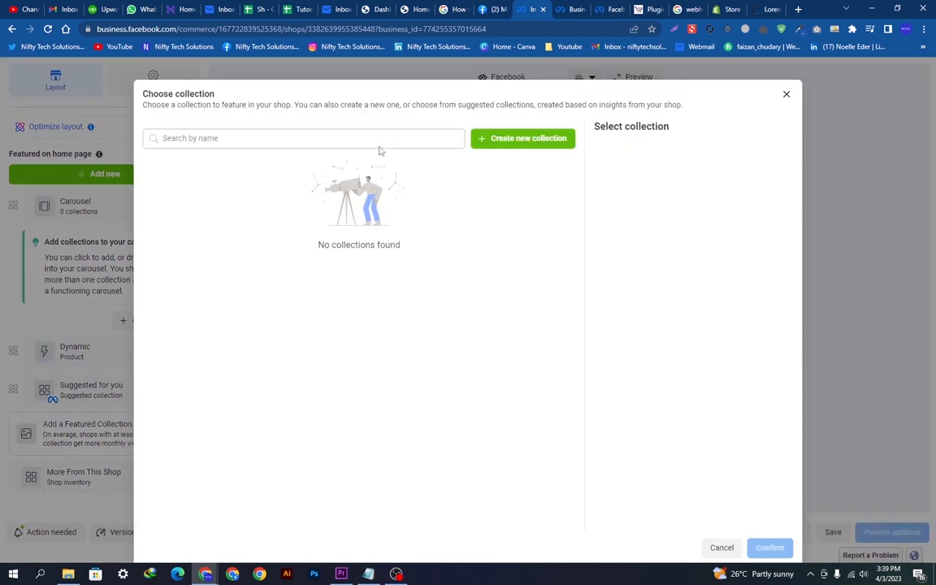
{"action": "left_click", "coordinate": [512, 140]}
{"action": "left_click", "coordinate": [225, 148]}
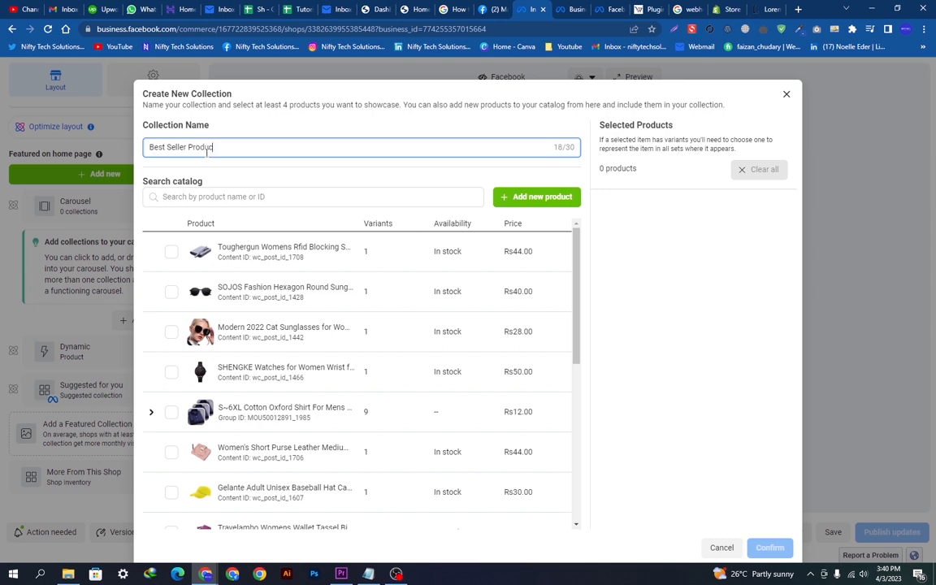
{"action": "left_click", "coordinate": [225, 198]}
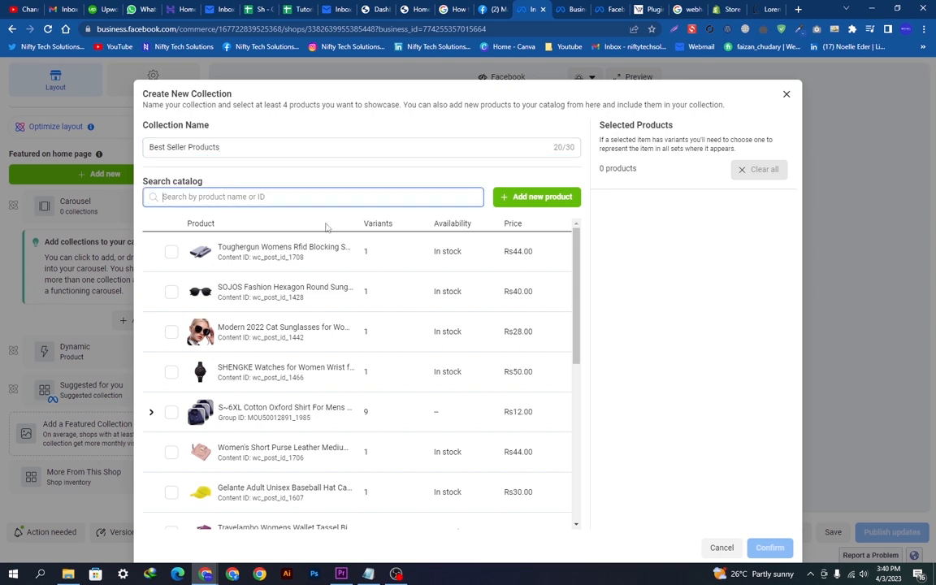
Add the first seven catalog products to the collection, from the Toughergun wallet through the Gelante baseball cap
{"action": "left_click", "coordinate": [171, 251]}
{"action": "left_click", "coordinate": [171, 291]}
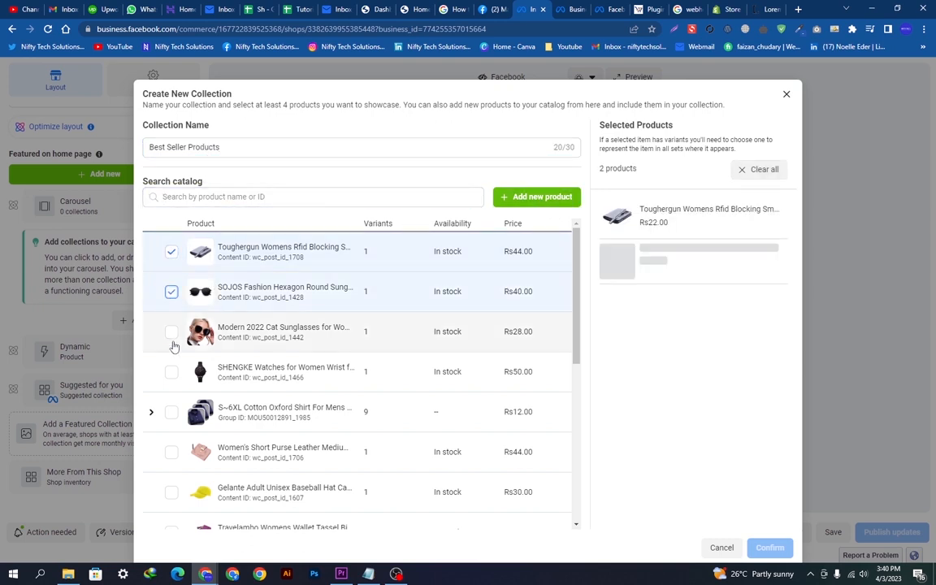
{"action": "left_click", "coordinate": [170, 331]}
{"action": "left_click", "coordinate": [171, 372]}
{"action": "left_click", "coordinate": [170, 411]}
{"action": "left_click", "coordinate": [170, 452]}
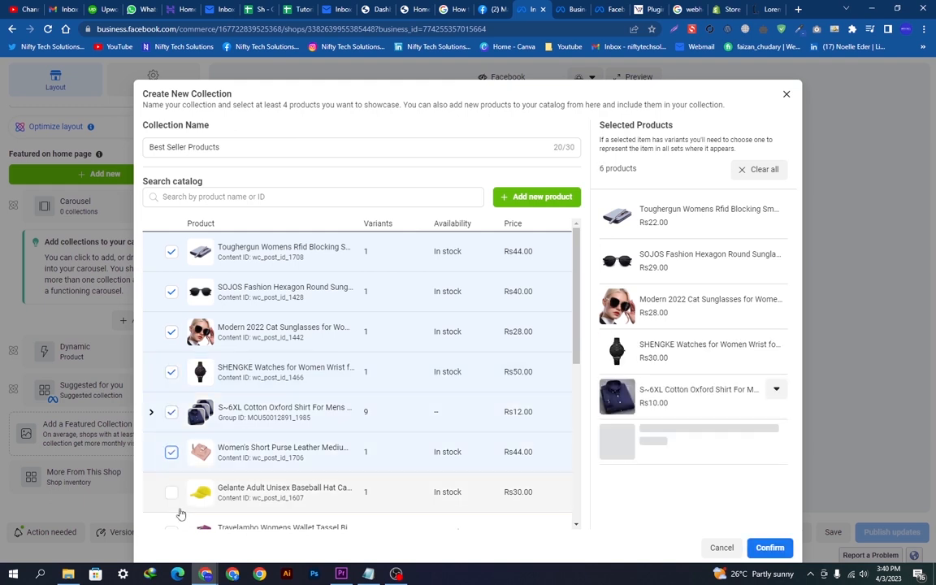
{"action": "left_click", "coordinate": [171, 491]}
{"action": "left_click_drag", "start_coordinate": [268, 149], "coordinate": [128, 155]}
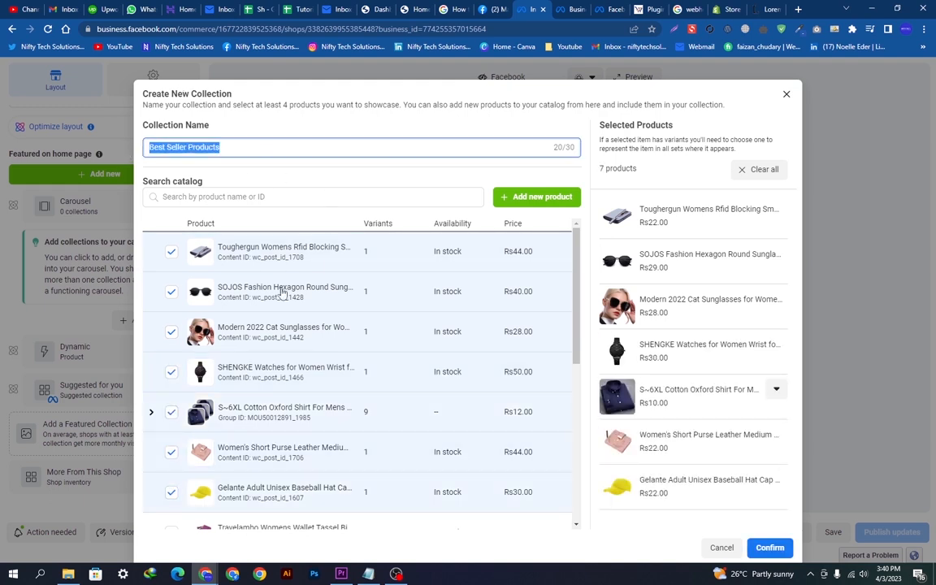
Add the next six products to the collection, from the Travelambo wallet through the SPRING PARK floppy sun hat
{"action": "left_click_drag", "start_coordinate": [576, 349], "coordinate": [576, 425]}
{"action": "left_click", "coordinate": [170, 319]}
{"action": "left_click", "coordinate": [170, 359]}
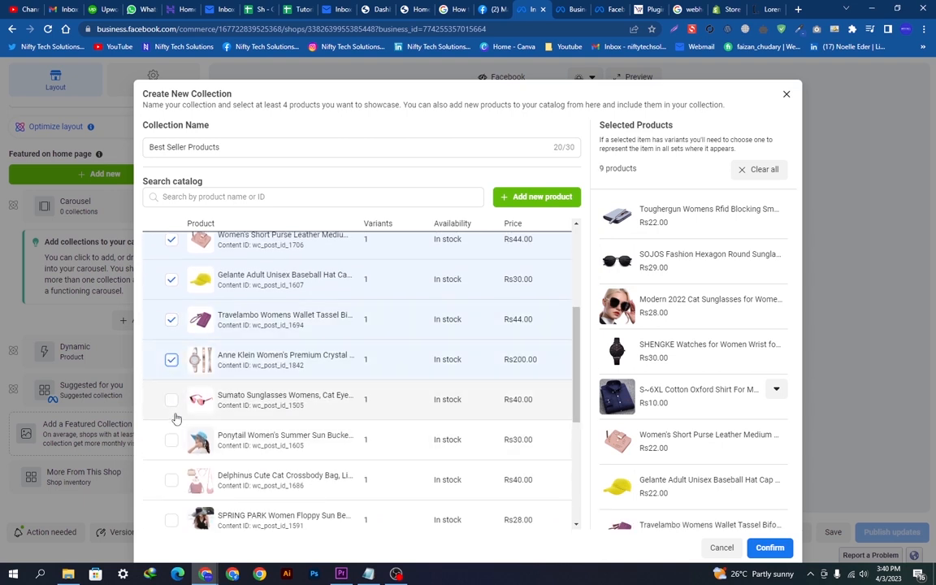
{"action": "left_click", "coordinate": [171, 398]}
{"action": "left_click", "coordinate": [170, 440]}
{"action": "left_click", "coordinate": [170, 479]}
{"action": "left_click", "coordinate": [171, 519]}
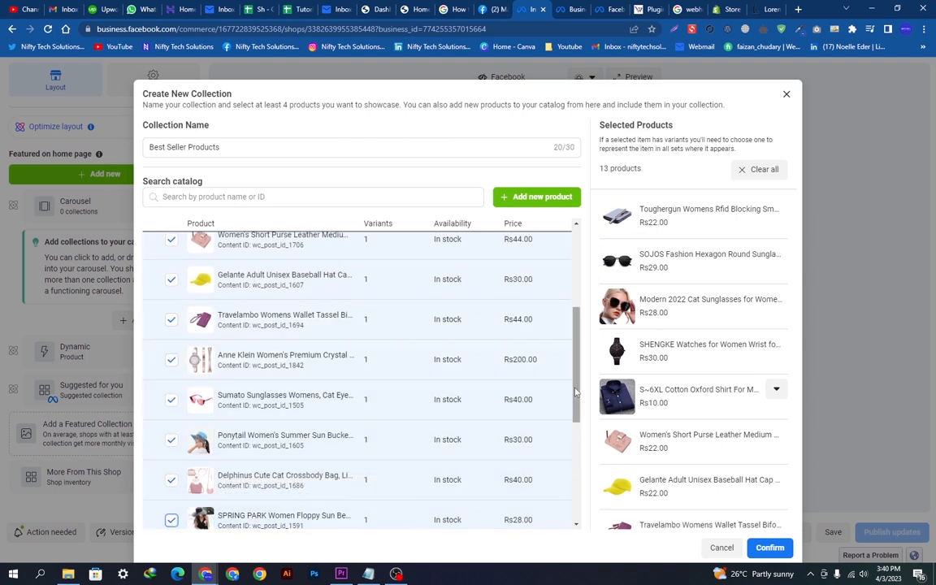
Add six more products to the collection, from the DL Adjustable slippers through the ft FENTENG nightdress, and review the product list
{"action": "left_click_drag", "start_coordinate": [575, 392], "coordinate": [575, 409]}
{"action": "left_click", "coordinate": [170, 302]}
{"action": "left_click", "coordinate": [170, 343]}
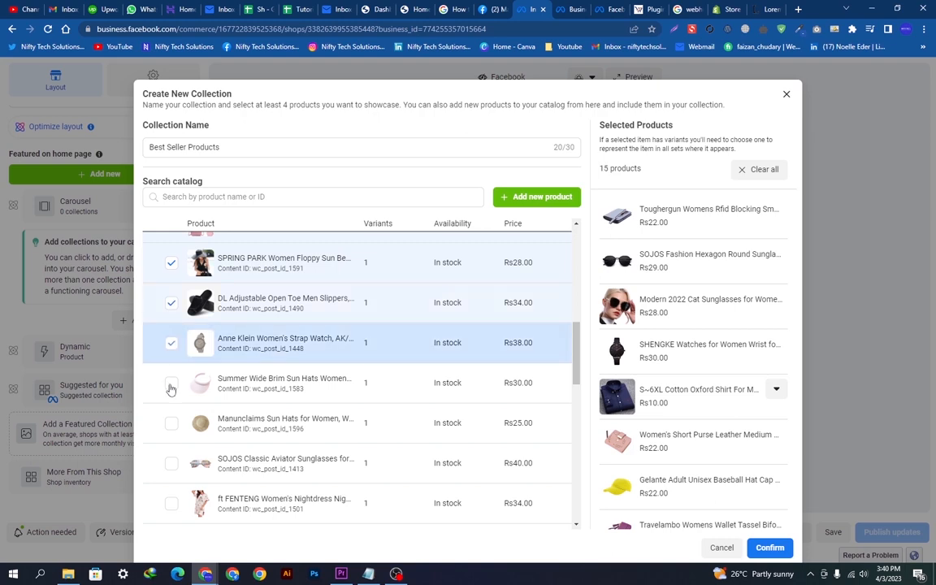
{"action": "left_click", "coordinate": [171, 385]}
{"action": "left_click", "coordinate": [170, 422]}
{"action": "left_click", "coordinate": [170, 463]}
{"action": "left_click", "coordinate": [171, 503]}
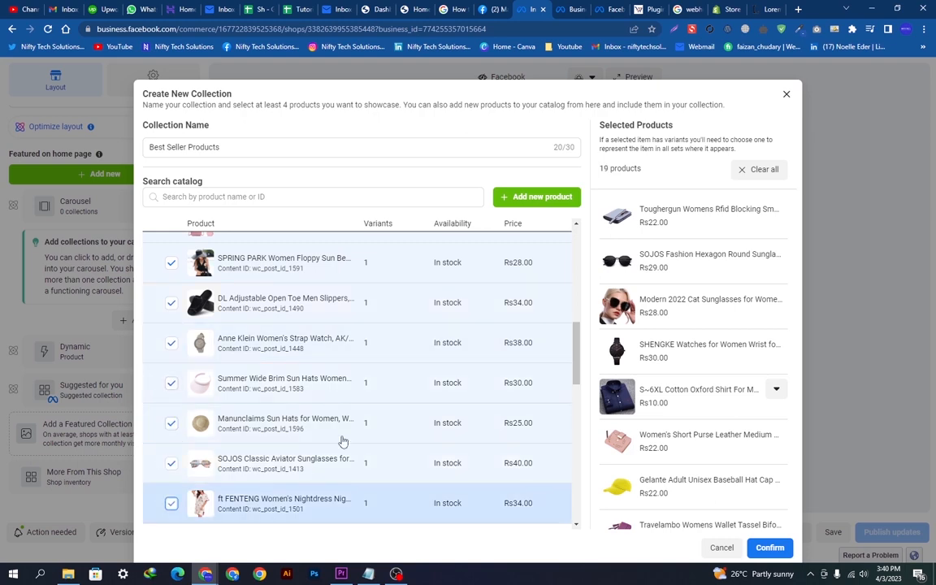
{"action": "left_click_drag", "start_coordinate": [576, 392], "coordinate": [577, 451]}
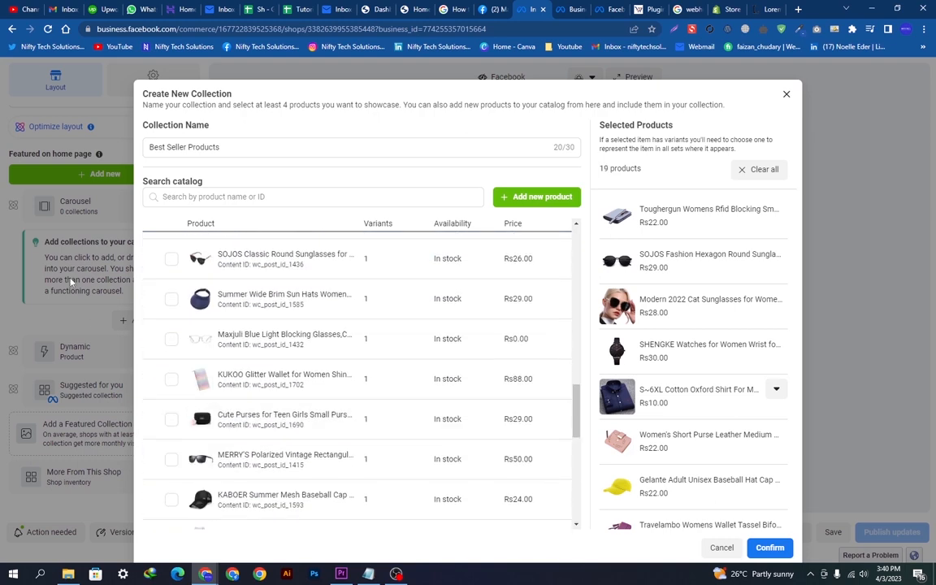
{"action": "scroll", "coordinate": [256, 326], "scroll_direction": "up", "scroll_amount": 15}
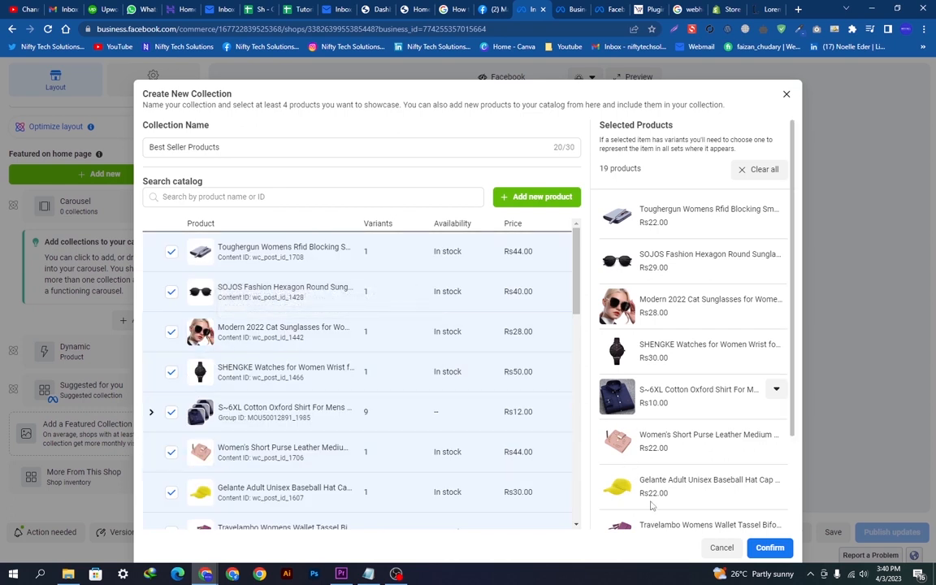
Create the Best Seller Products collection from the selected items and review it in the home page layout and shop preview
{"action": "left_click", "coordinate": [769, 547]}
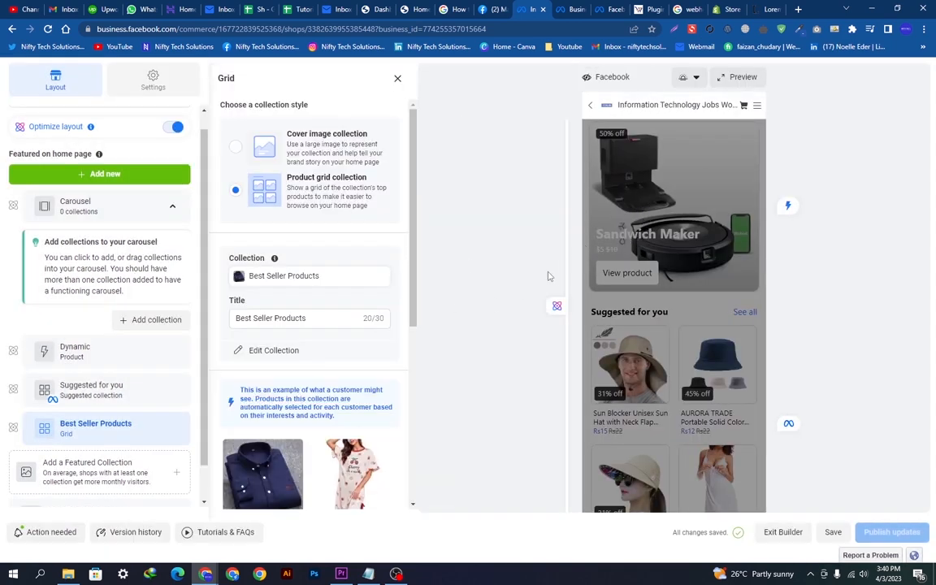
{"action": "scroll", "coordinate": [630, 312], "scroll_direction": "down", "scroll_amount": 10}
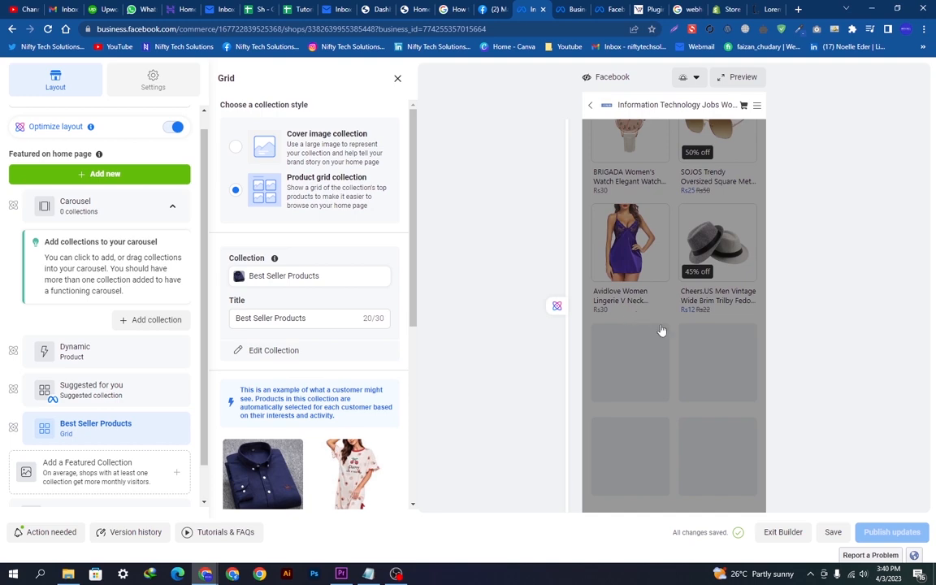
{"action": "scroll", "coordinate": [678, 349], "scroll_direction": "up", "scroll_amount": 10}
{"action": "scroll", "coordinate": [664, 332], "scroll_direction": "down", "scroll_amount": 4}
{"action": "scroll", "coordinate": [665, 332], "scroll_direction": "up", "scroll_amount": 4}
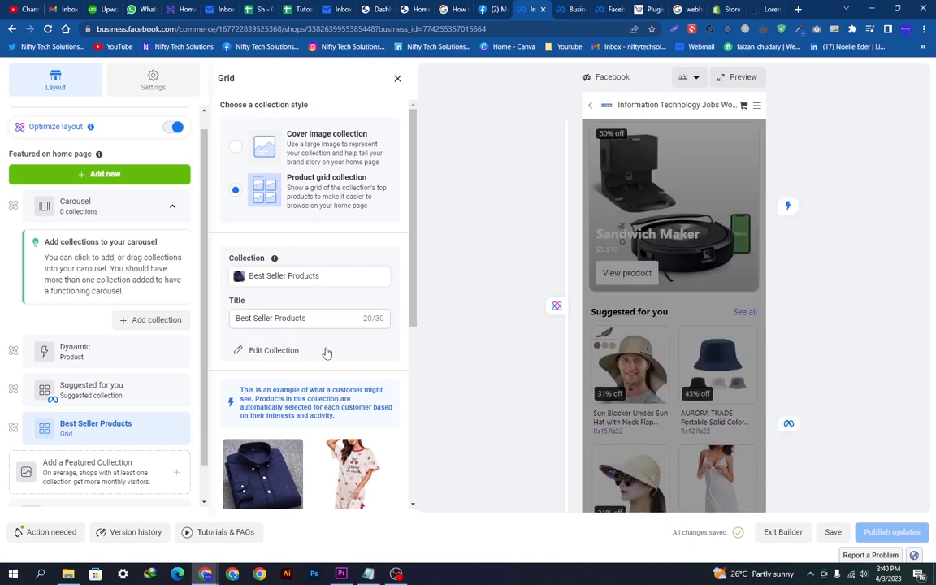
{"action": "scroll", "coordinate": [329, 390], "scroll_direction": "down", "scroll_amount": 4}
{"action": "scroll", "coordinate": [332, 413], "scroll_direction": "up", "scroll_amount": 4}
{"action": "scroll", "coordinate": [650, 377], "scroll_direction": "down", "scroll_amount": 8}
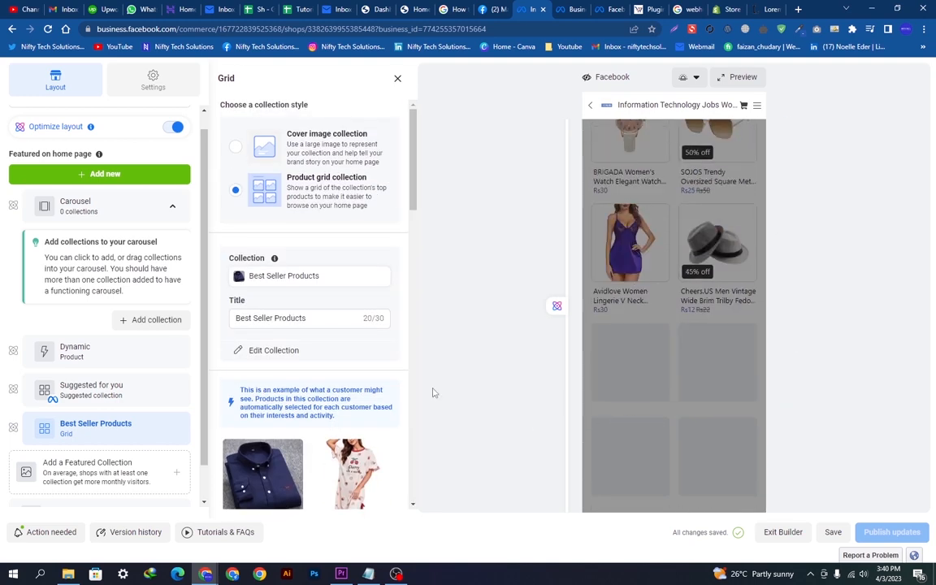
{"action": "scroll", "coordinate": [73, 370], "scroll_direction": "down", "scroll_amount": 2}
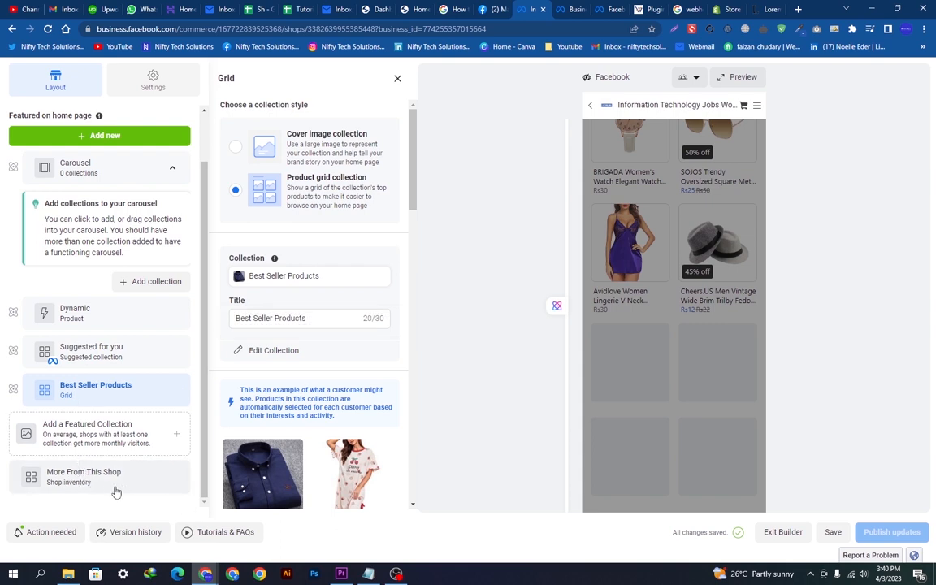
{"action": "scroll", "coordinate": [71, 355], "scroll_direction": "up", "scroll_amount": 3}
{"action": "left_click", "coordinate": [81, 115]}
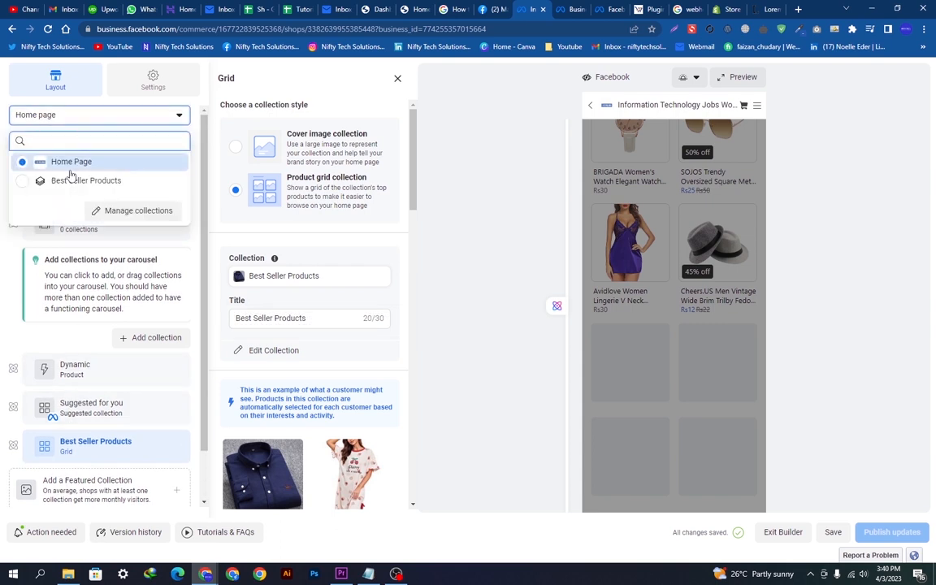
{"action": "left_click", "coordinate": [76, 121]}
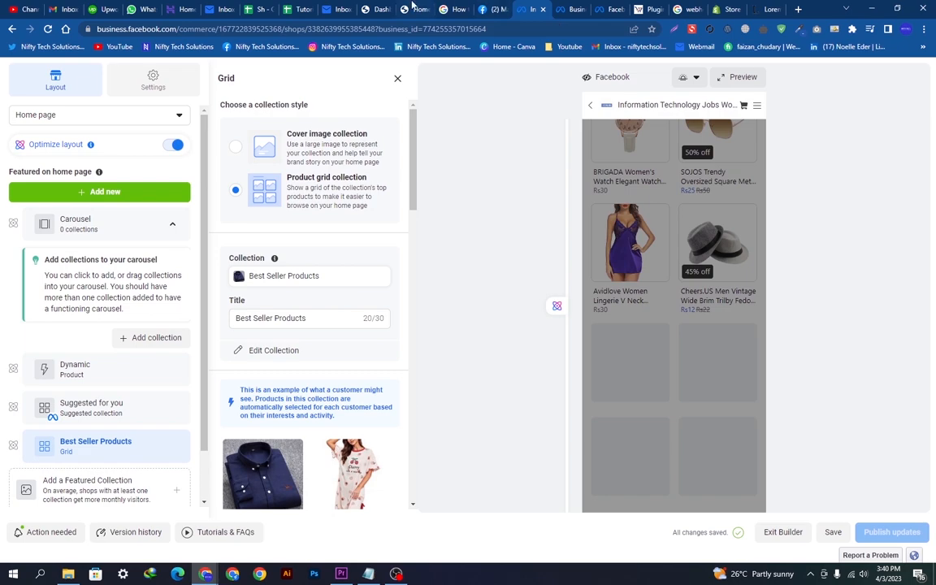
{"action": "left_click", "coordinate": [414, 9]}
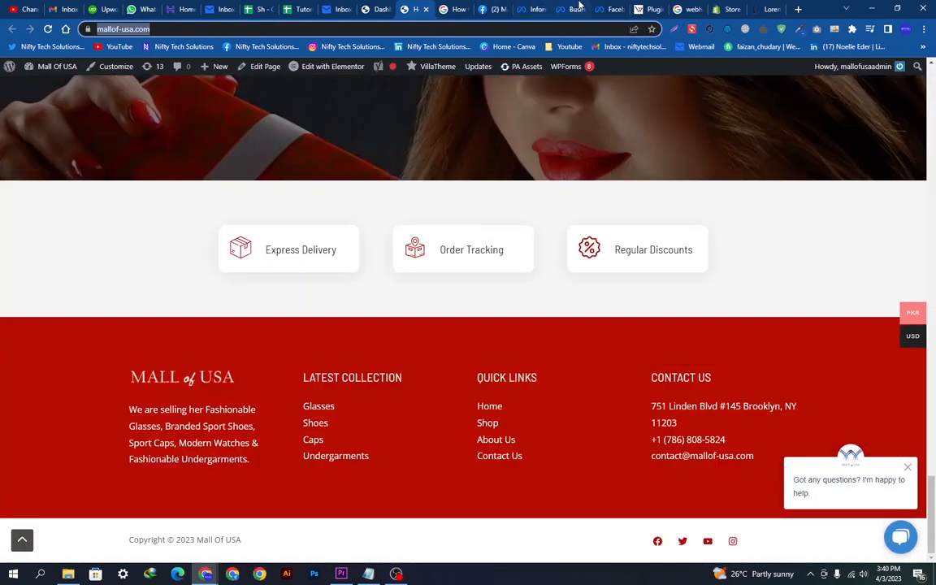
{"action": "left_click", "coordinate": [578, 8]}
{"action": "left_click", "coordinate": [543, 8]}
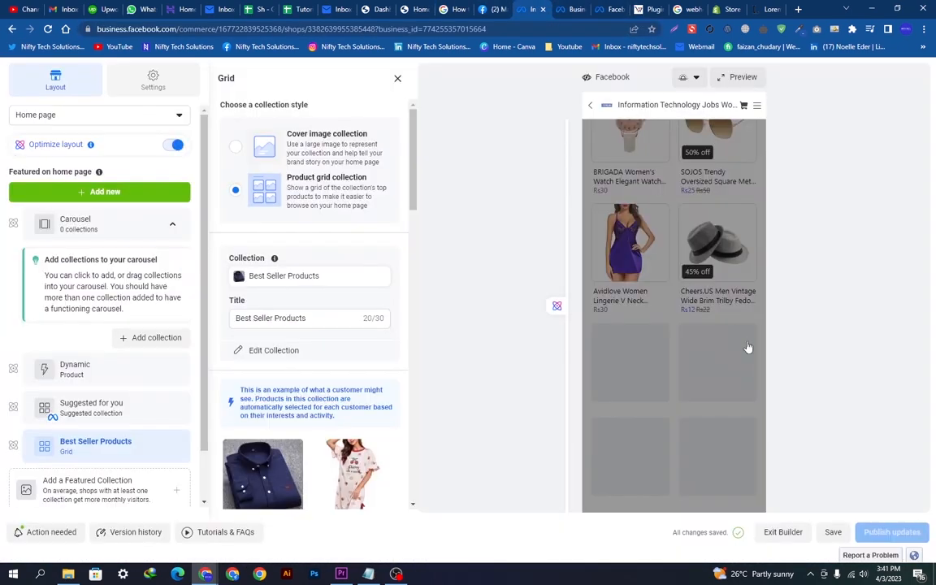
Exit the shop builder and start creating a traffic ad with the Majestic Store ad account
{"action": "left_click", "coordinate": [782, 533]}
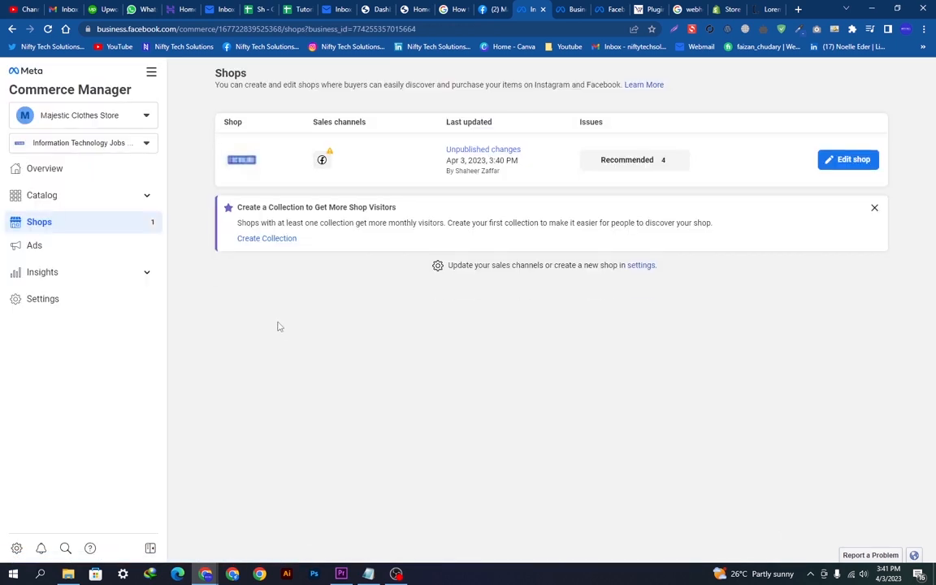
{"action": "left_click", "coordinate": [65, 244]}
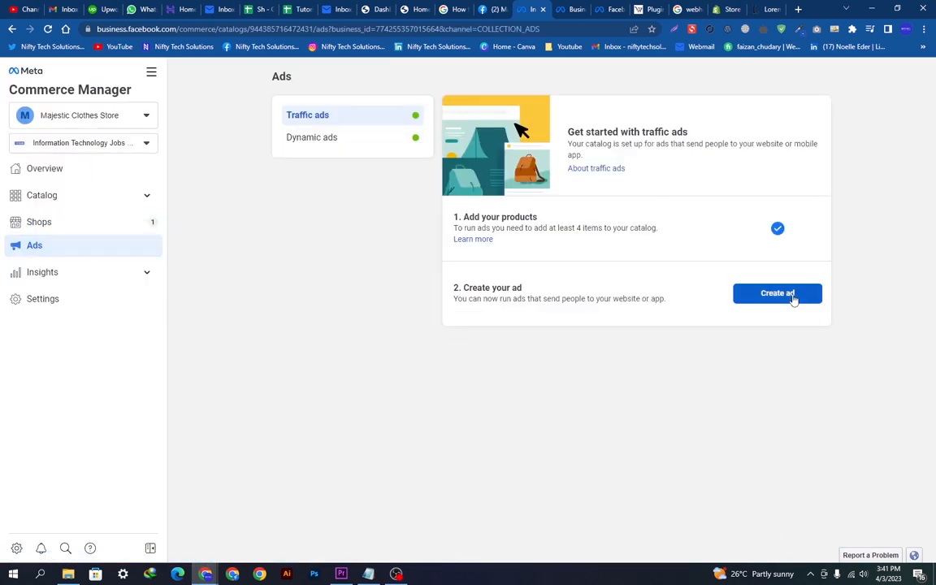
{"action": "left_click", "coordinate": [792, 296]}
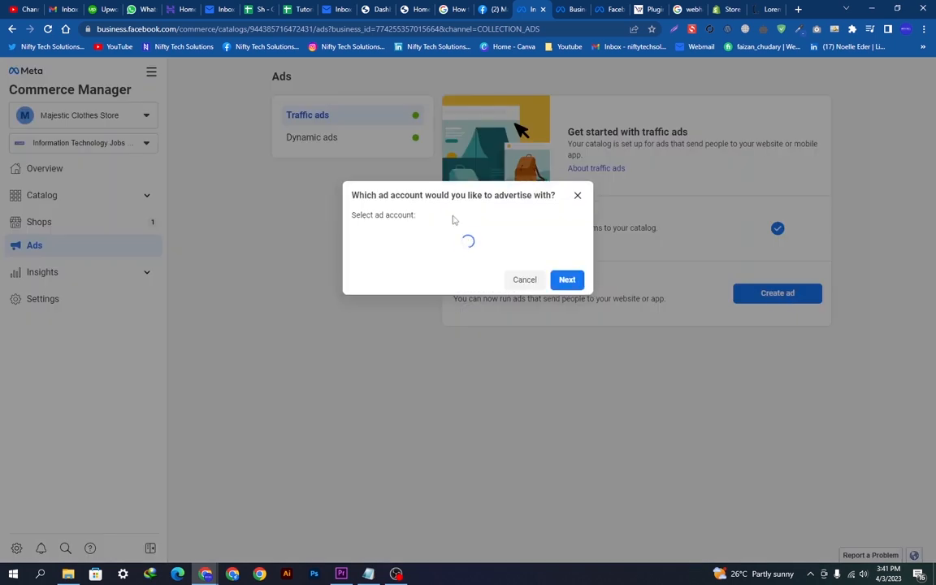
{"action": "left_click", "coordinate": [416, 240]}
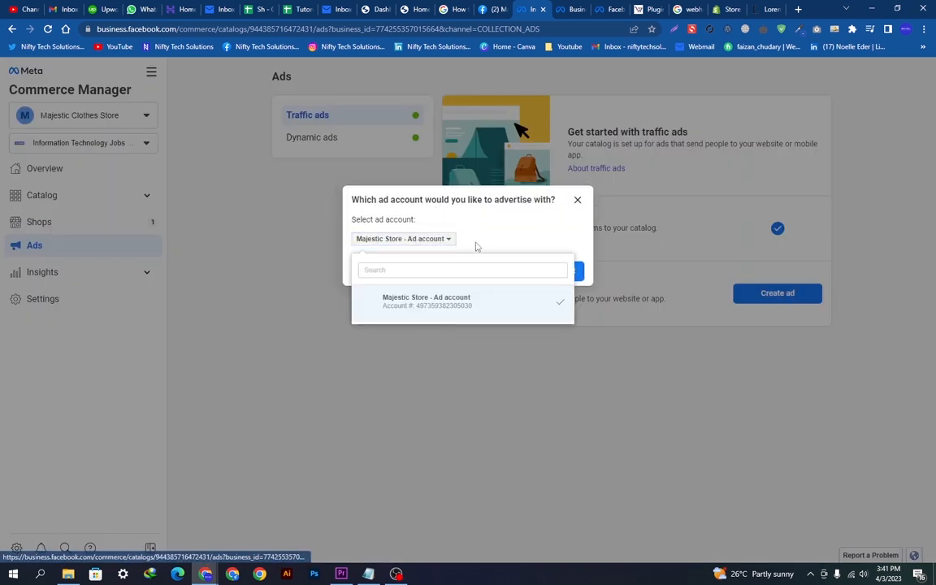
{"action": "left_click", "coordinate": [500, 243]}
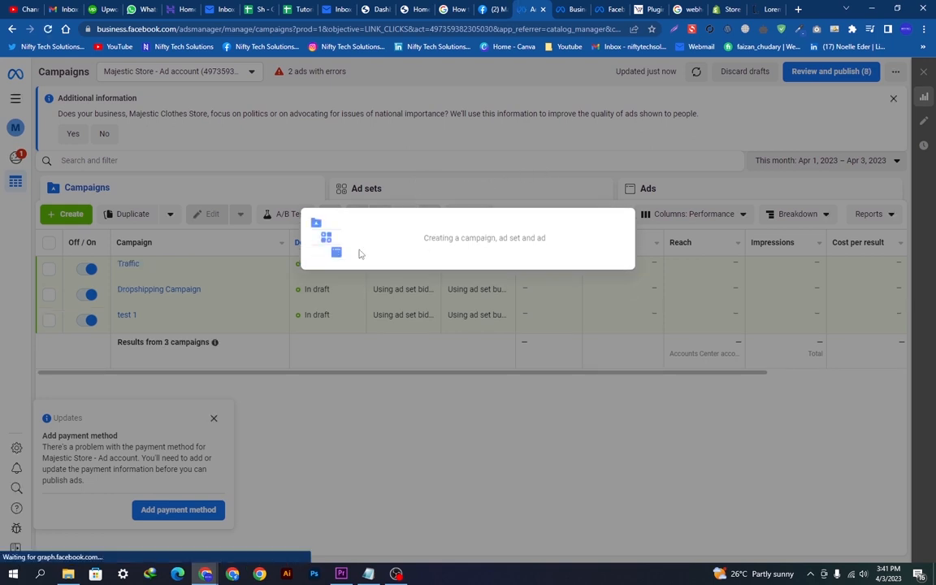
Review the settings of the drafted Traffic campaign and return to the Ads page of Commerce Manager
{"action": "scroll", "coordinate": [465, 270], "scroll_direction": "down", "scroll_amount": 2}
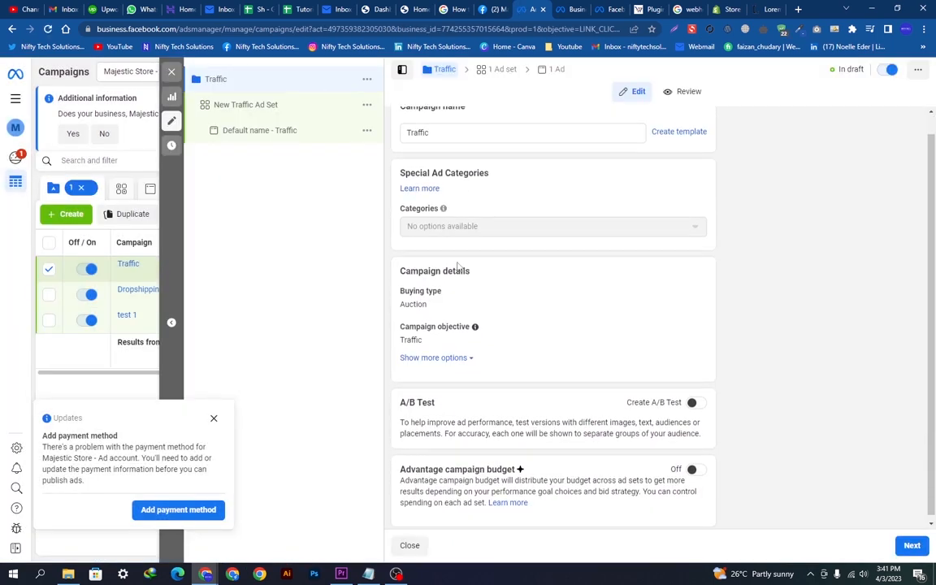
{"action": "scroll", "coordinate": [548, 362], "scroll_direction": "up", "scroll_amount": 2}
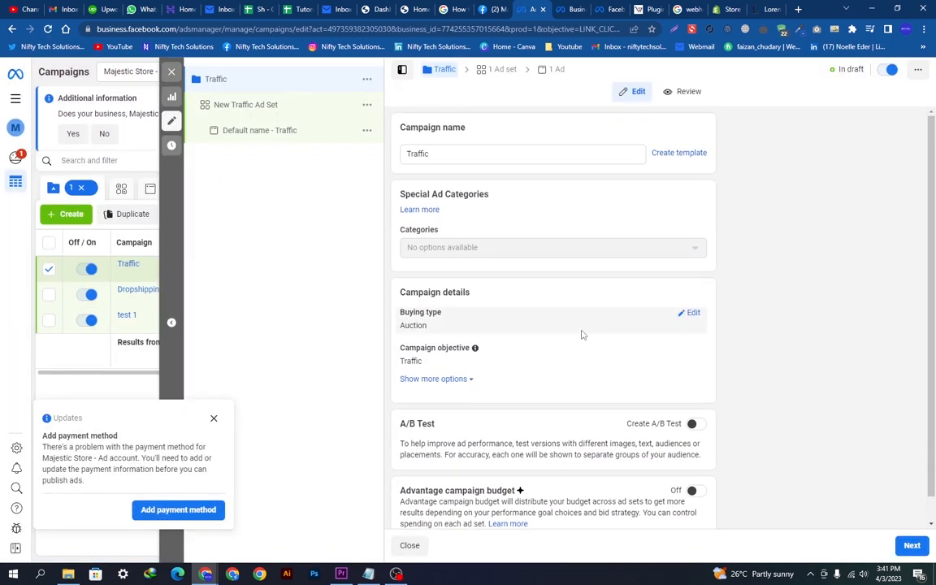
{"action": "left_click", "coordinate": [8, 30]}
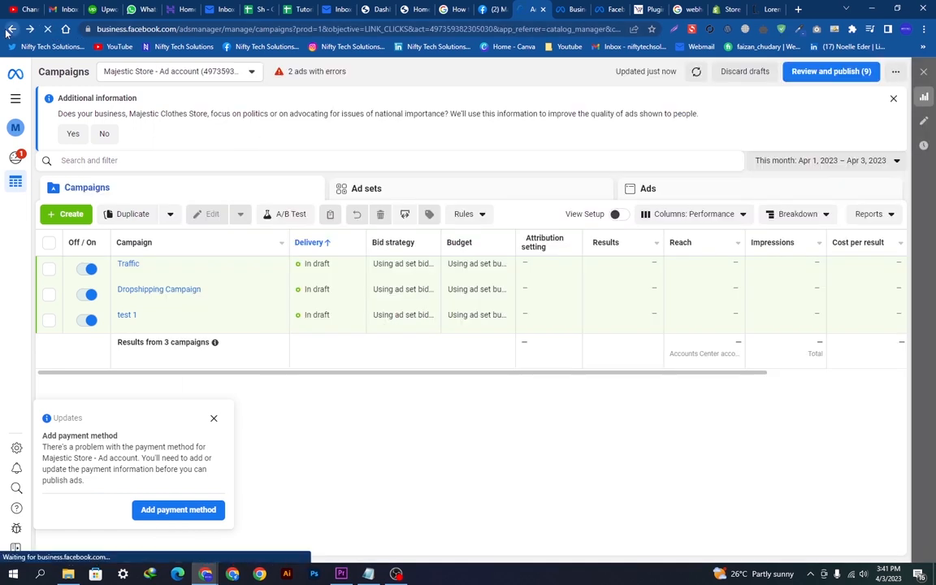
{"action": "left_click", "coordinate": [8, 30]}
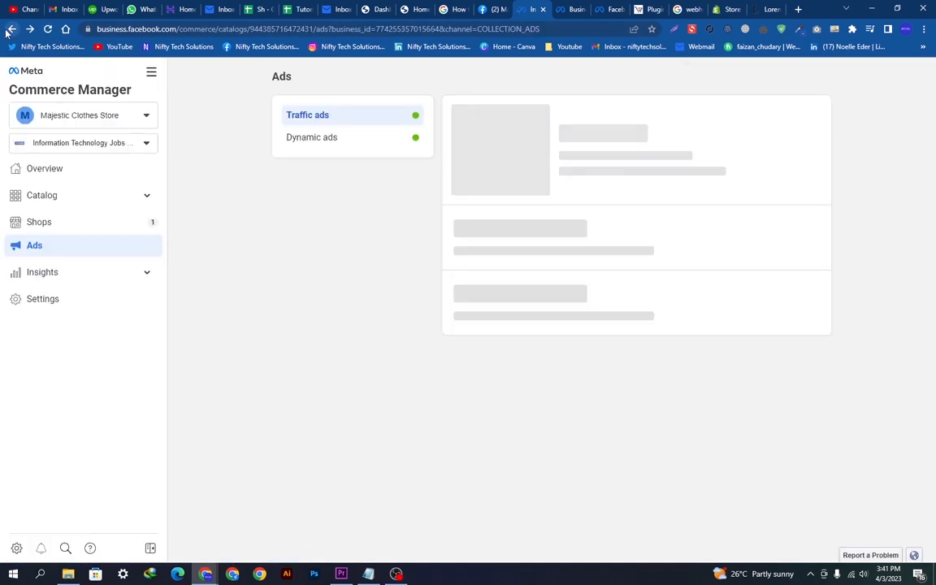
Examine the Insights overview, including product page clicks to website, visitors, shop performance and Off-Meta performance
{"action": "left_click", "coordinate": [50, 276]}
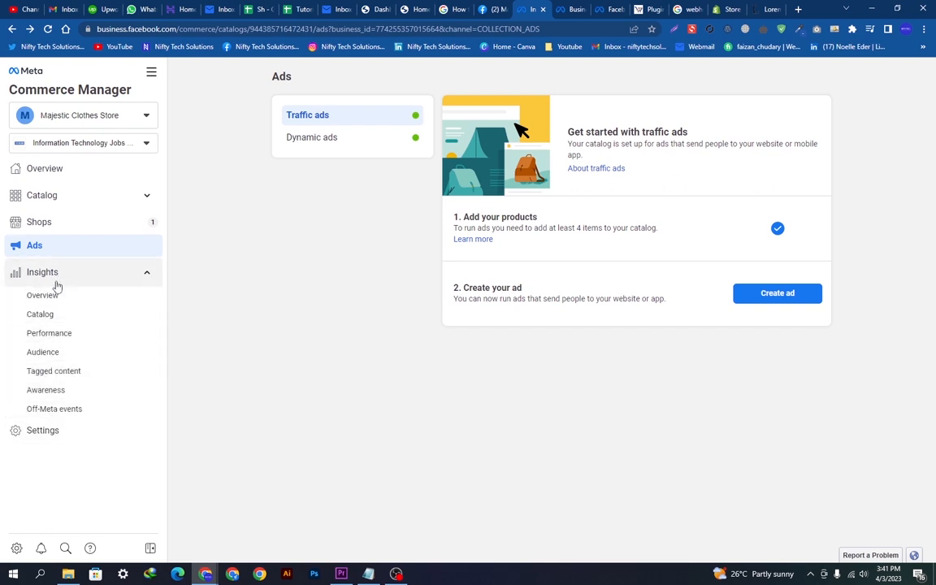
{"action": "left_click", "coordinate": [44, 295]}
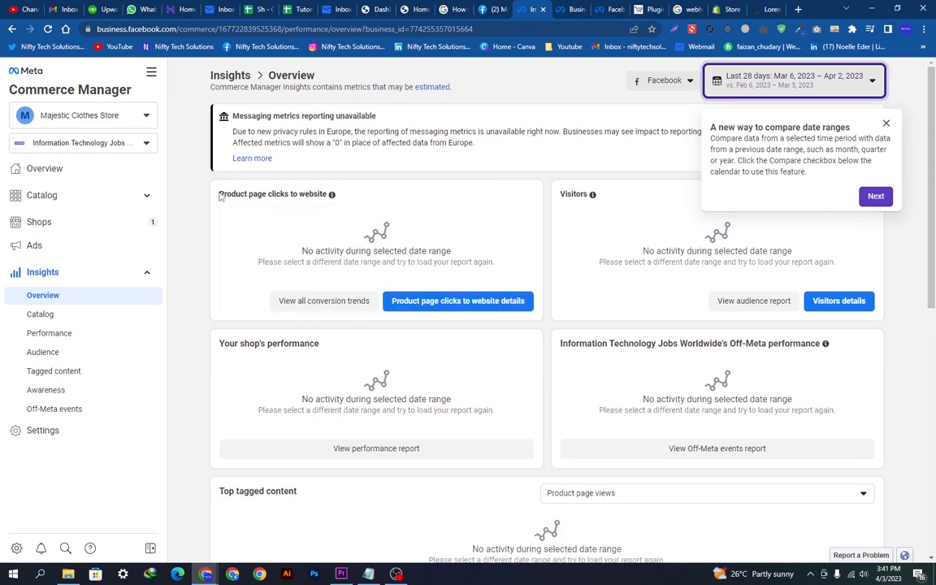
{"action": "left_click_drag", "start_coordinate": [218, 194], "coordinate": [307, 193]}
{"action": "left_click", "coordinate": [532, 204]}
{"action": "left_click_drag", "start_coordinate": [557, 195], "coordinate": [611, 204]}
{"action": "left_click_drag", "start_coordinate": [213, 347], "coordinate": [321, 345]}
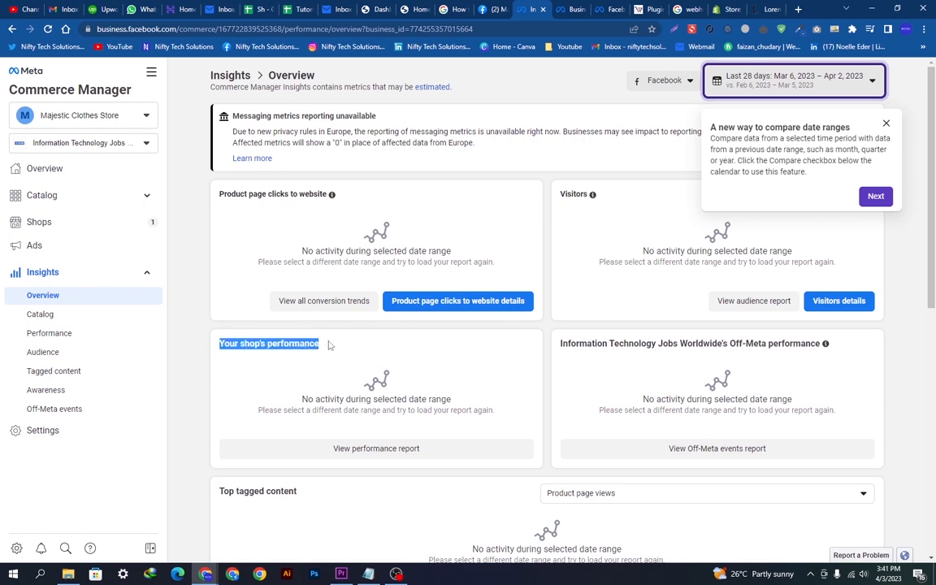
{"action": "left_click", "coordinate": [495, 348]}
{"action": "left_click_drag", "start_coordinate": [796, 346], "coordinate": [582, 351]}
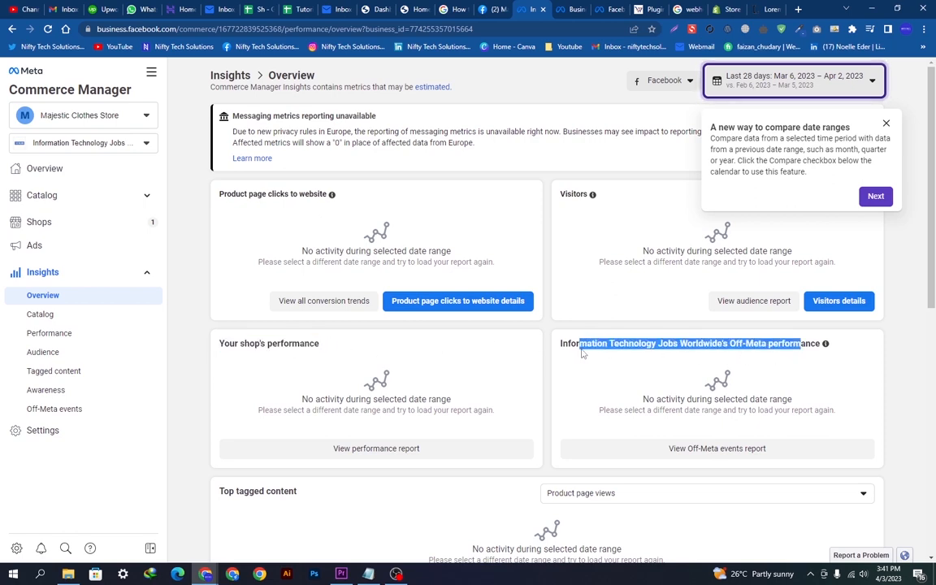
{"action": "left_click", "coordinate": [559, 387]}
{"action": "scroll", "coordinate": [536, 390], "scroll_direction": "down", "scroll_amount": 10}
{"action": "scroll", "coordinate": [535, 400], "scroll_direction": "up", "scroll_amount": 10}
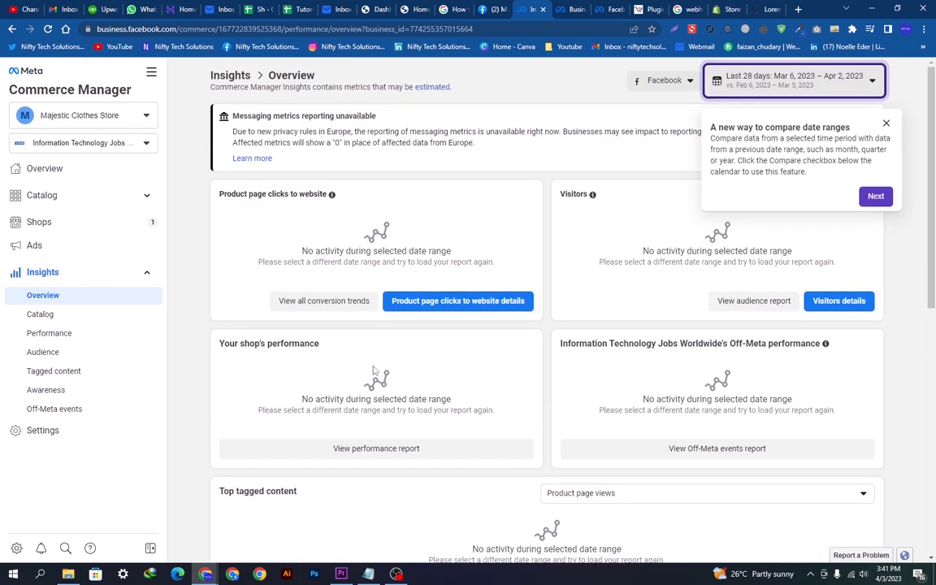
View the Catalog and Performance reports in Insights
{"action": "left_click", "coordinate": [51, 316]}
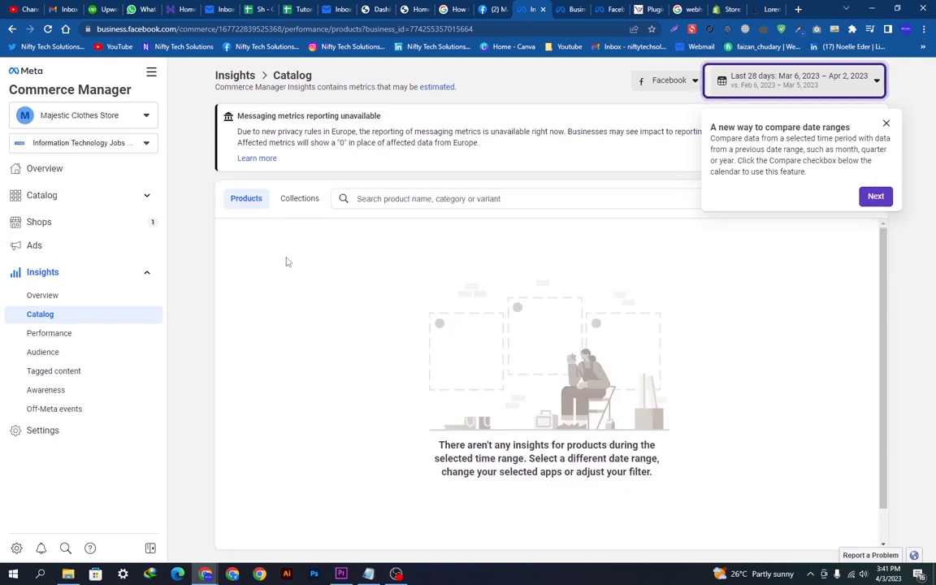
{"action": "left_click", "coordinate": [56, 333]}
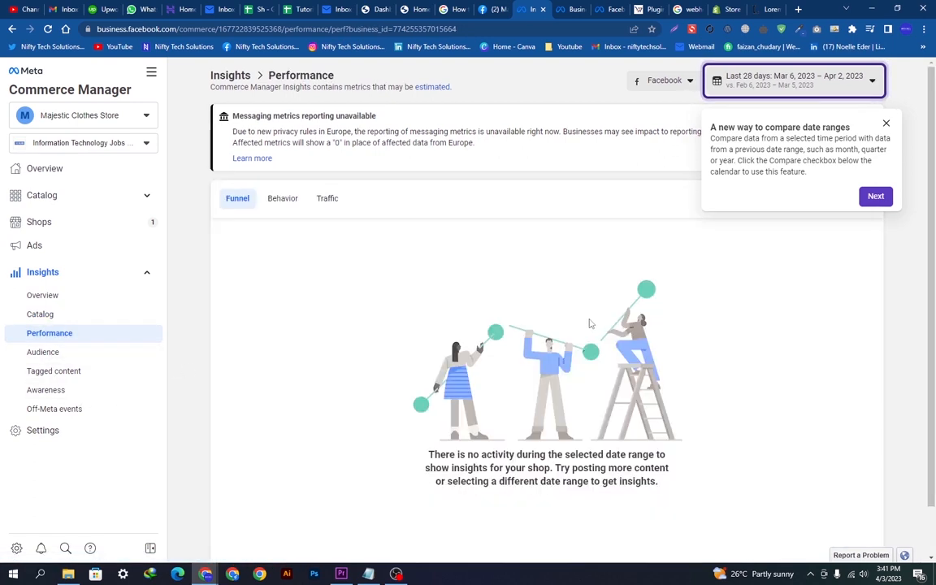
{"action": "scroll", "coordinate": [383, 384], "scroll_direction": "down", "scroll_amount": 1}
Look through the commerce account's General, Localization, Catalog and Shipping settings
{"action": "left_click", "coordinate": [104, 435]}
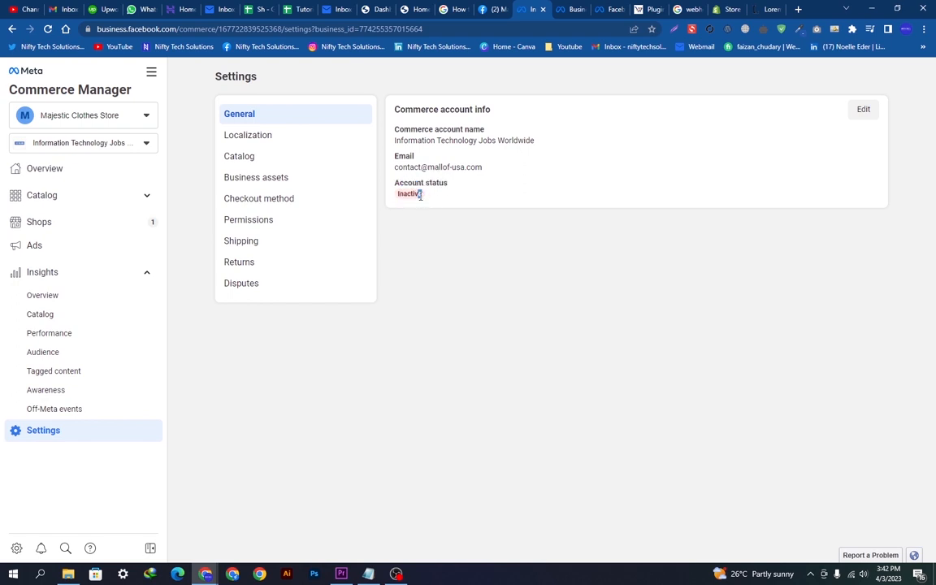
{"action": "left_click", "coordinate": [259, 138]}
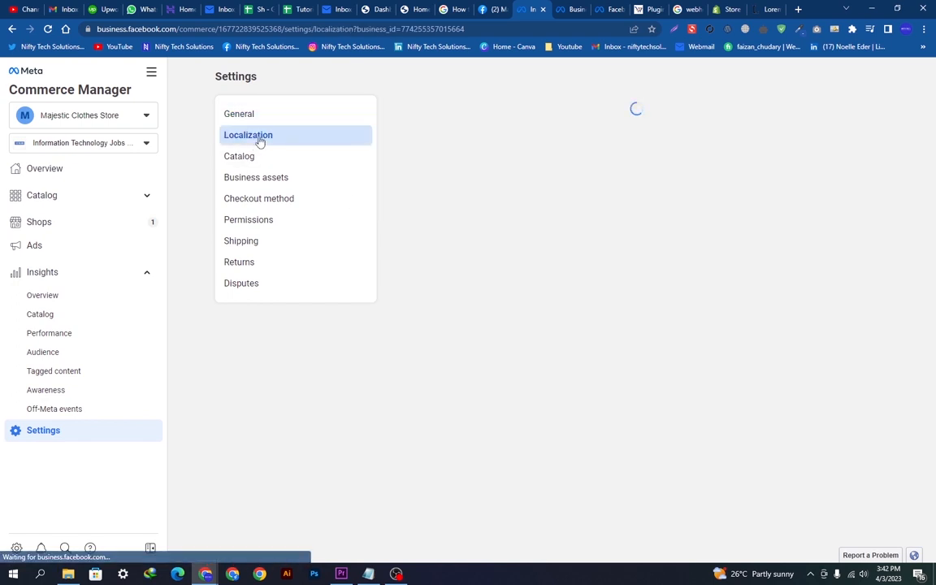
{"action": "left_click", "coordinate": [268, 160]}
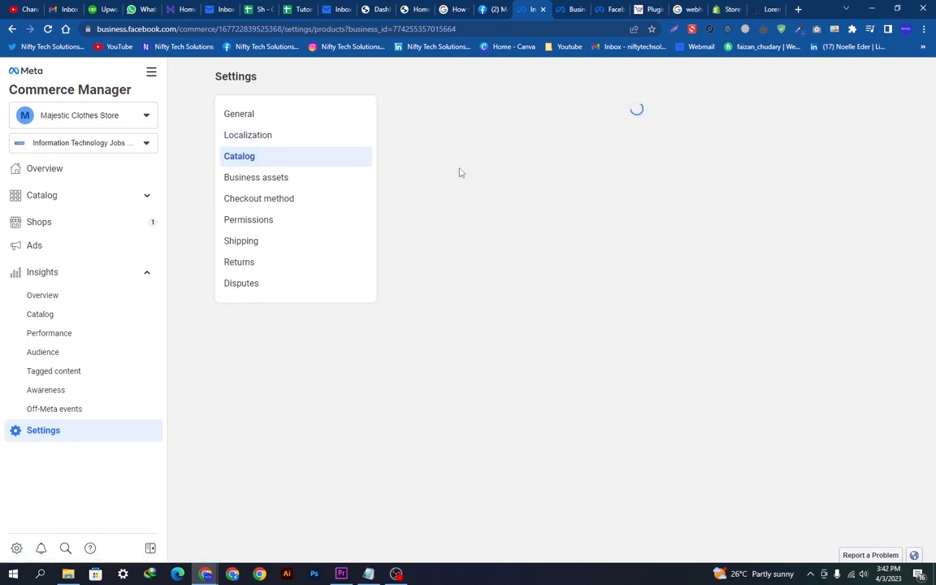
{"action": "left_click", "coordinate": [258, 243]}
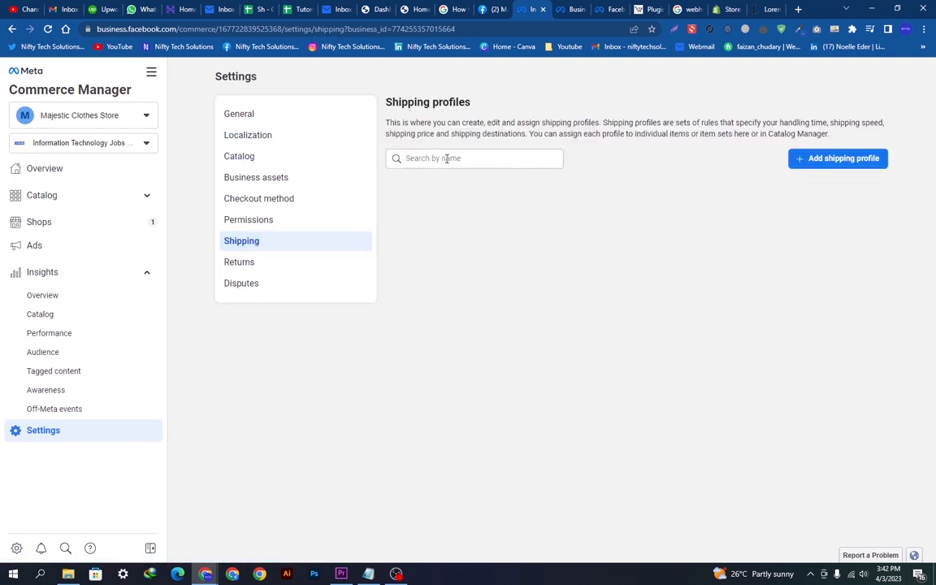
Set the default return window to 15 days in the shop's Returns settings
{"action": "left_click", "coordinate": [235, 267]}
{"action": "scroll", "coordinate": [492, 255], "scroll_direction": "down", "scroll_amount": 1}
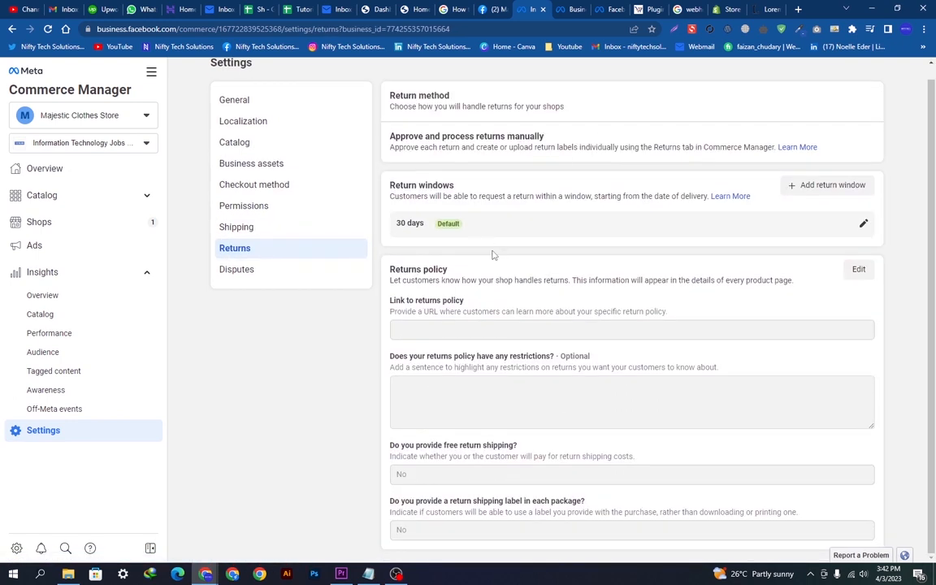
{"action": "scroll", "coordinate": [529, 273], "scroll_direction": "up", "scroll_amount": 1}
{"action": "left_click", "coordinate": [862, 237]}
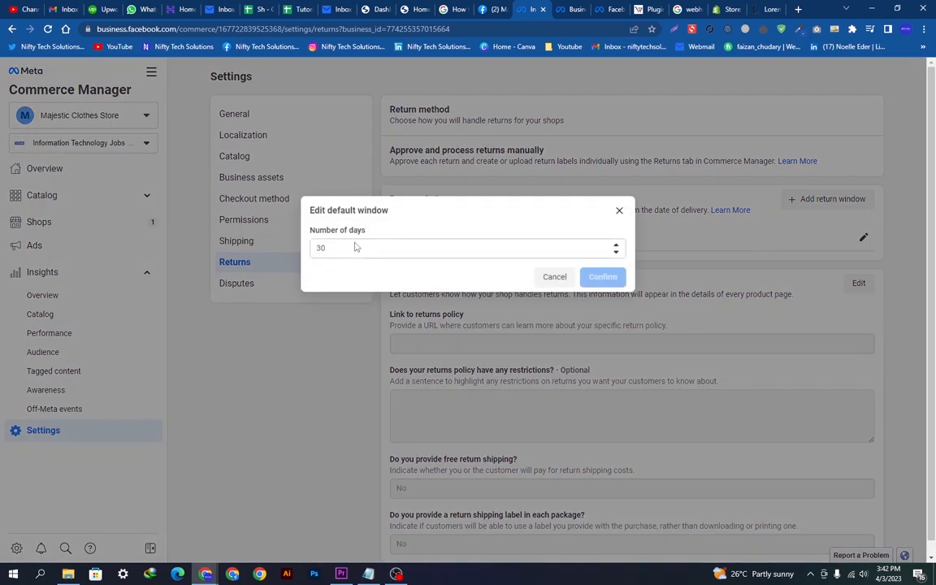
{"action": "double_click", "coordinate": [321, 248]}
{"action": "type", "text": "15"}
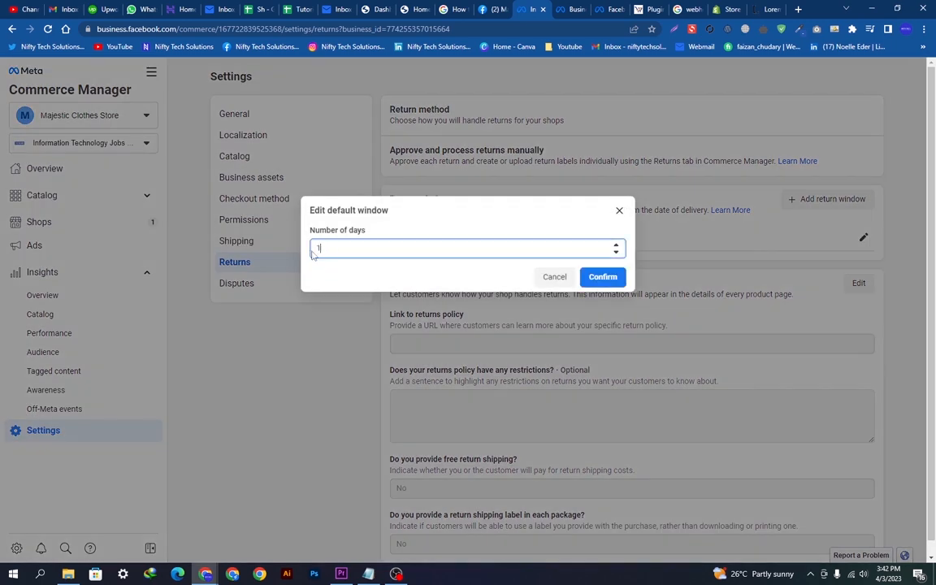
{"action": "left_click", "coordinate": [609, 276]}
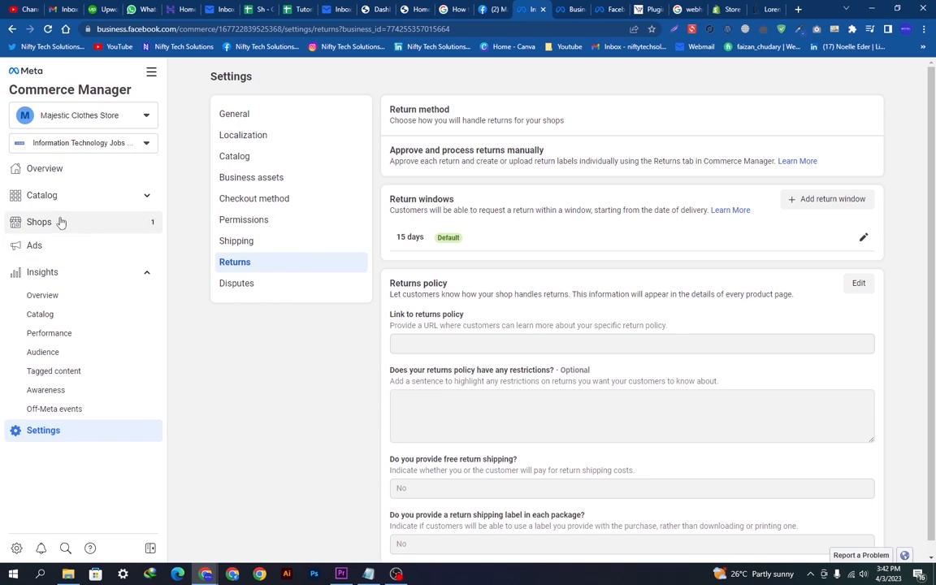
Review the shop overview, checking the setup checklist, issues that need attention, catalog, data sources and shops
{"action": "left_click", "coordinate": [78, 172]}
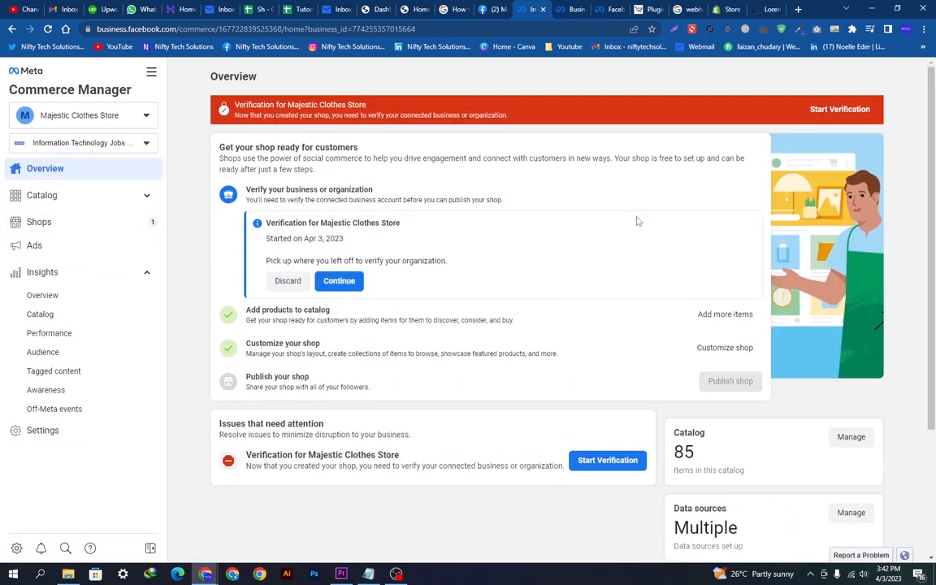
{"action": "scroll", "coordinate": [637, 221], "scroll_direction": "down", "scroll_amount": 2}
{"action": "scroll", "coordinate": [654, 359], "scroll_direction": "up", "scroll_amount": 2}
{"action": "scroll", "coordinate": [787, 359], "scroll_direction": "down", "scroll_amount": 2}
{"action": "scroll", "coordinate": [785, 366], "scroll_direction": "up", "scroll_amount": 1}
{"action": "scroll", "coordinate": [783, 369], "scroll_direction": "down", "scroll_amount": 3}
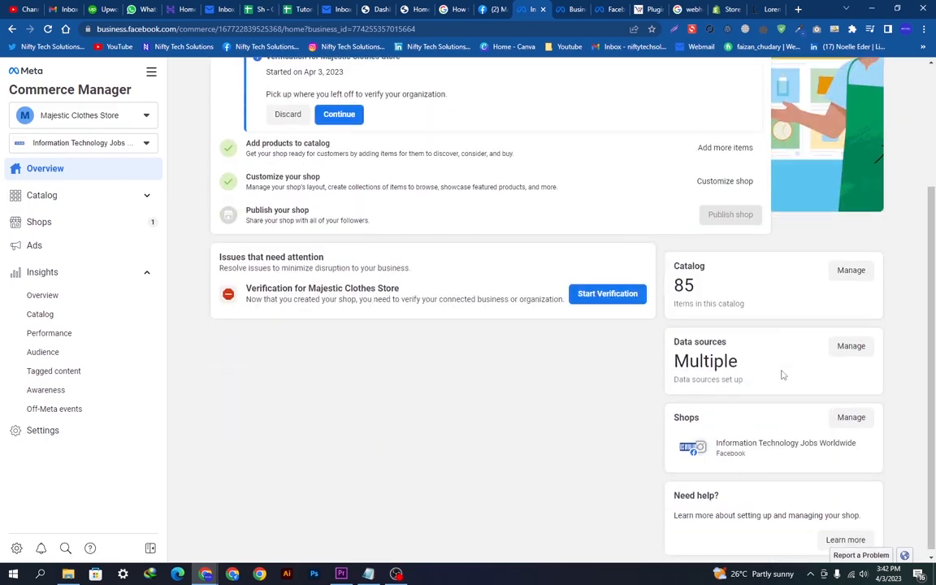